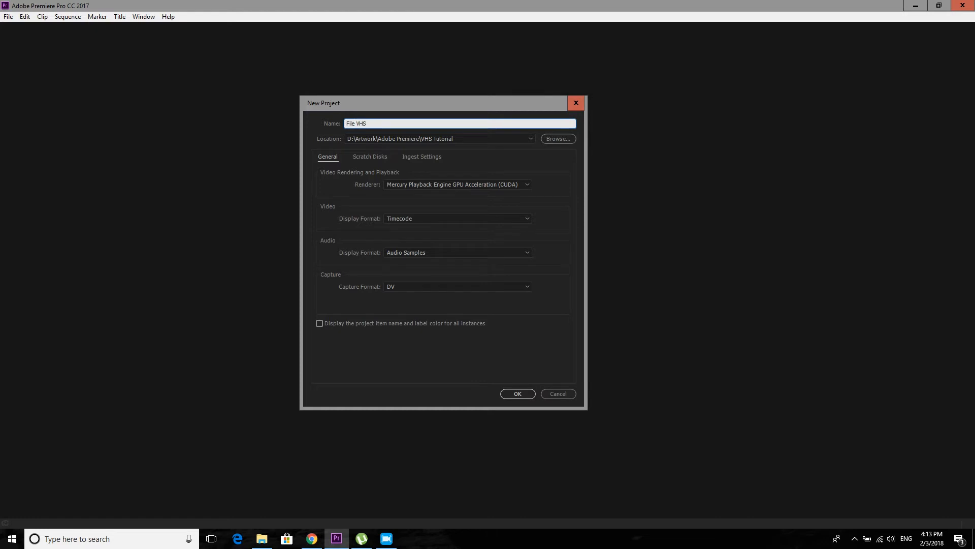
- Create the project File VHS in the VHS Tutorial folder and add a bin named BB
click(517, 394)
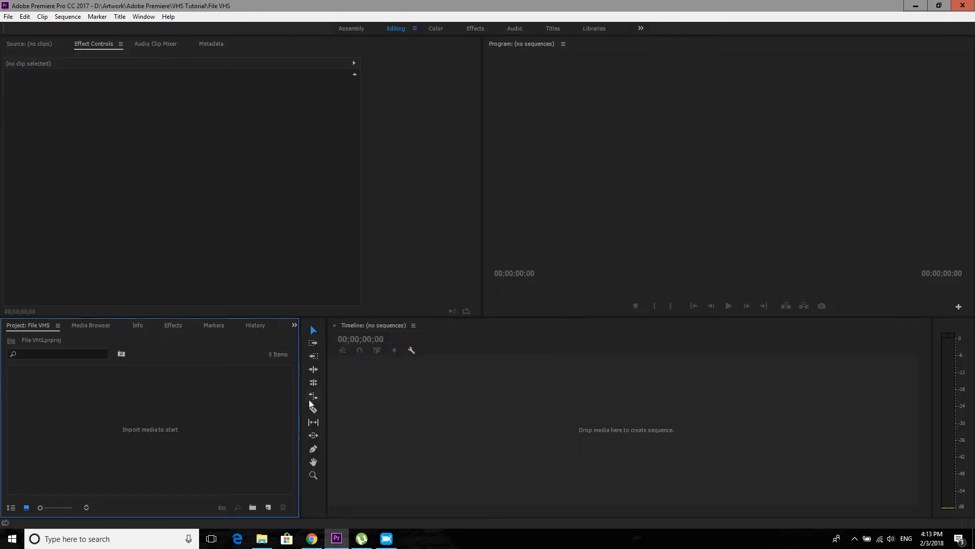
click(245, 406)
right_click(209, 419)
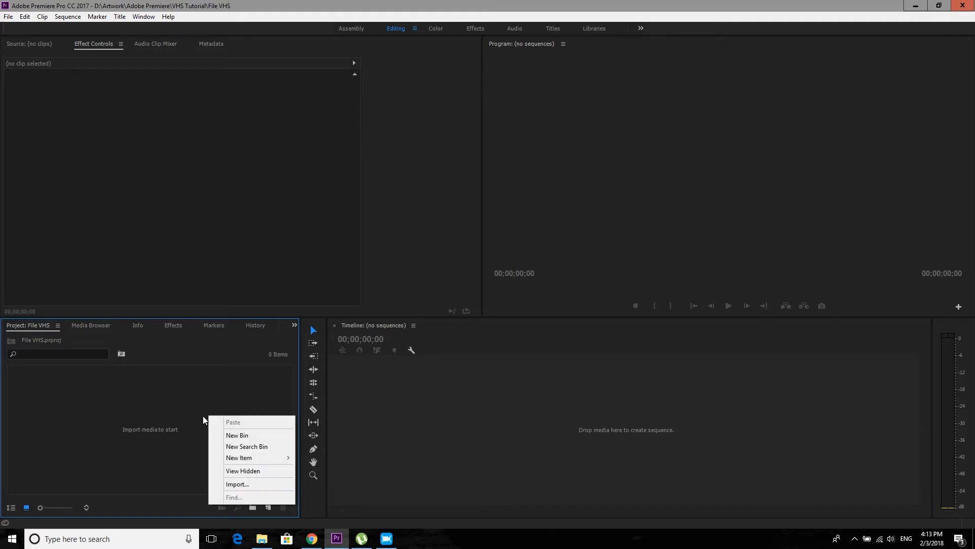
click(235, 436)
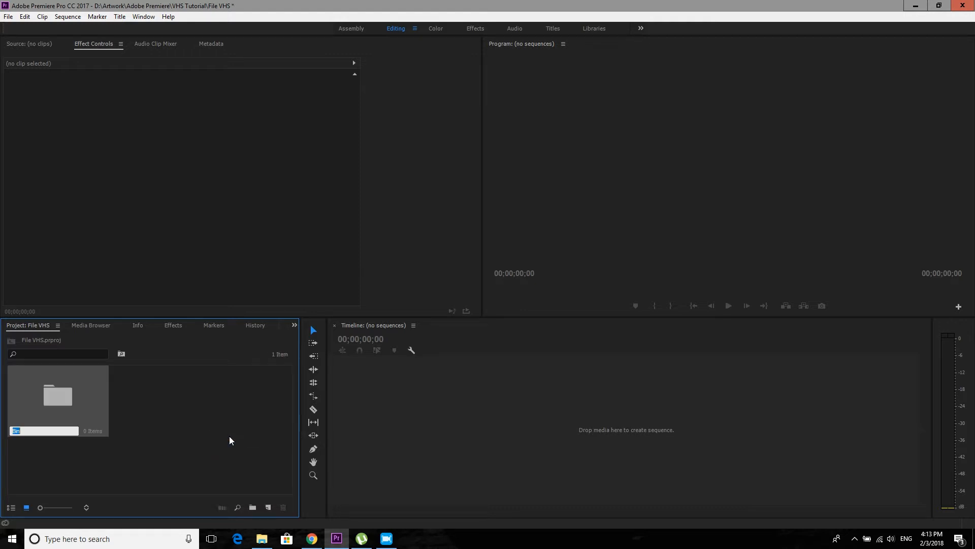
text(BB)
click(198, 440)
- Add a second bin named Musics to the project
right_click(186, 416)
click(201, 435)
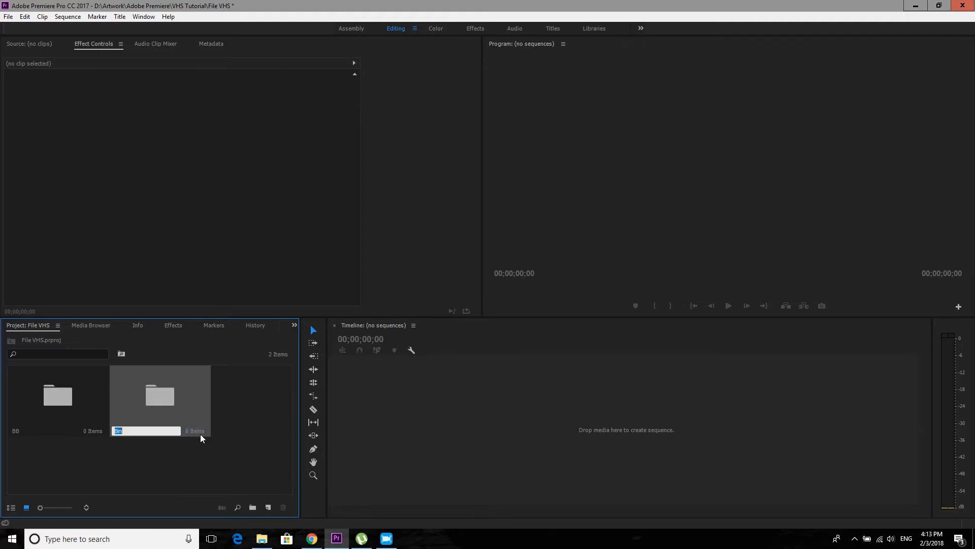
text(Musics)
key(Tab)
click(213, 470)
- Add a third bin named Sequences to the project
right_click(212, 474)
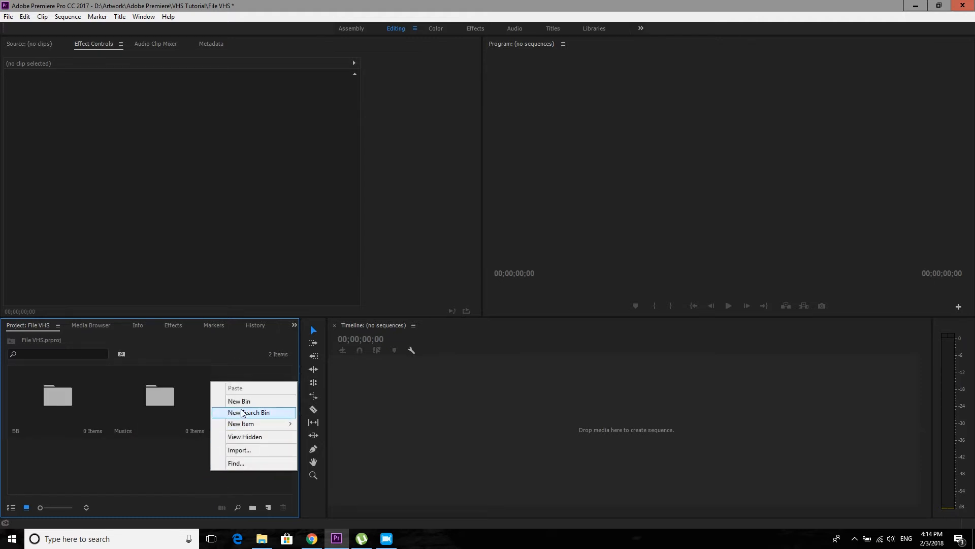
click(241, 409)
text(Sequence)
key(Tab)
- Add a fourth bin named Videos to the project
right_click(227, 484)
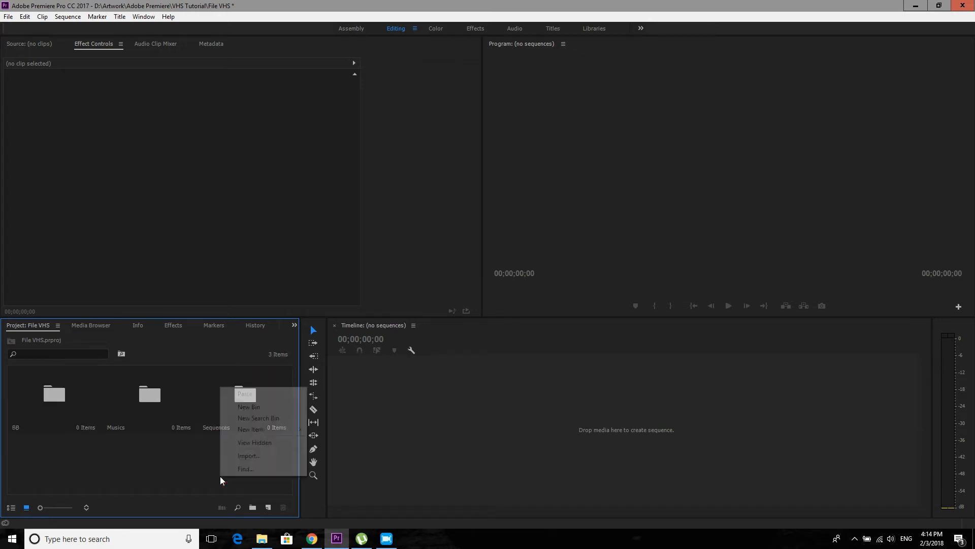
click(245, 407)
text(V)
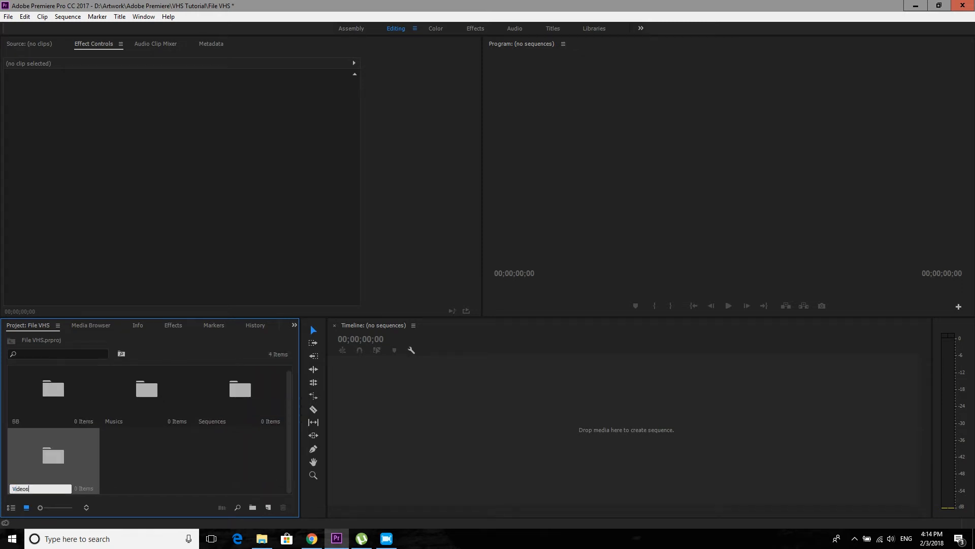
text(ideos)
key(Tab)
click(214, 449)
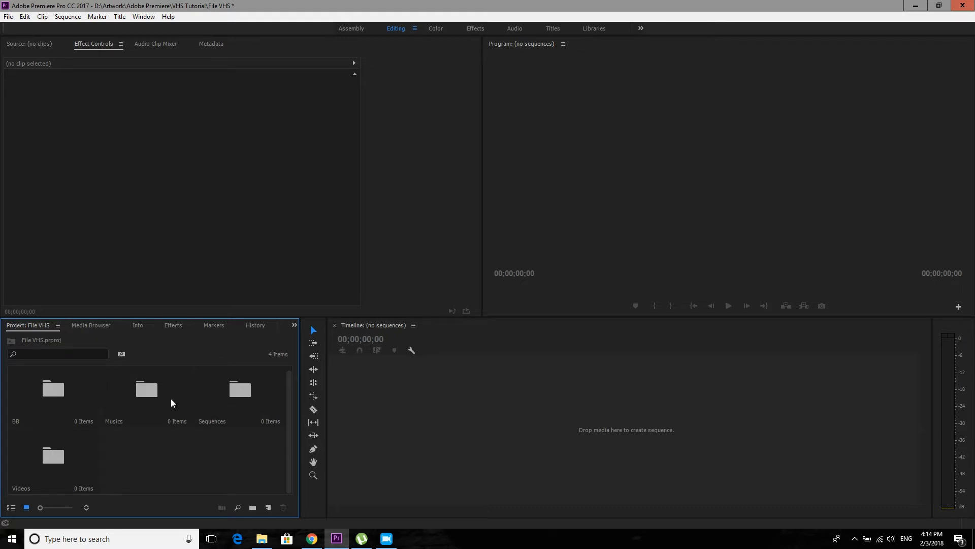
- Import the C0095 video from the Resources\Videos folder into the Videos bin
double_click(53, 457)
click(262, 538)
click(427, 351)
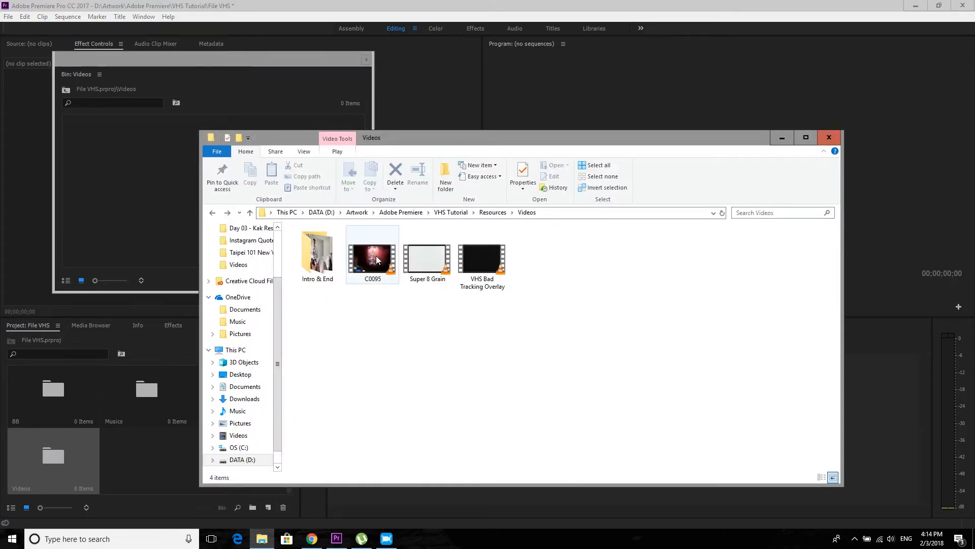
drag(374, 256, 116, 205)
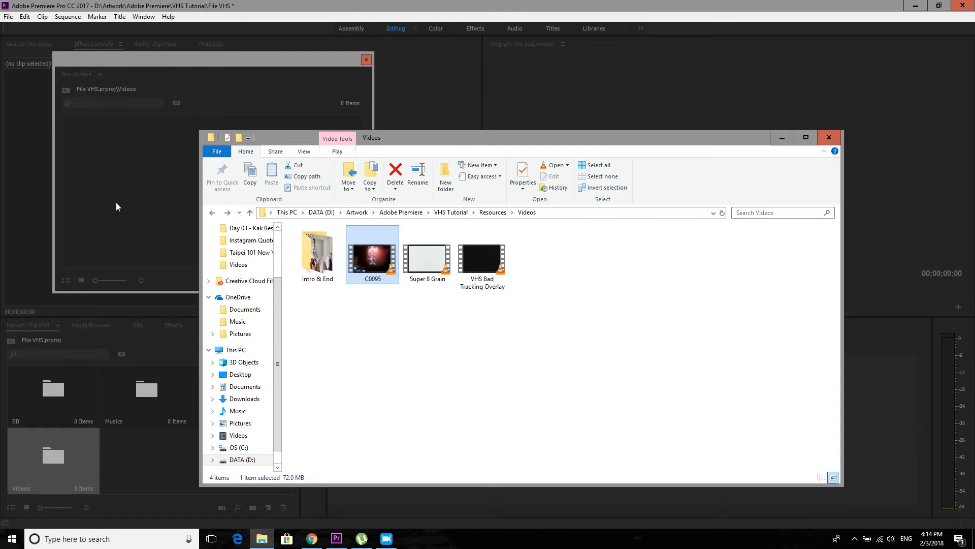
click(132, 225)
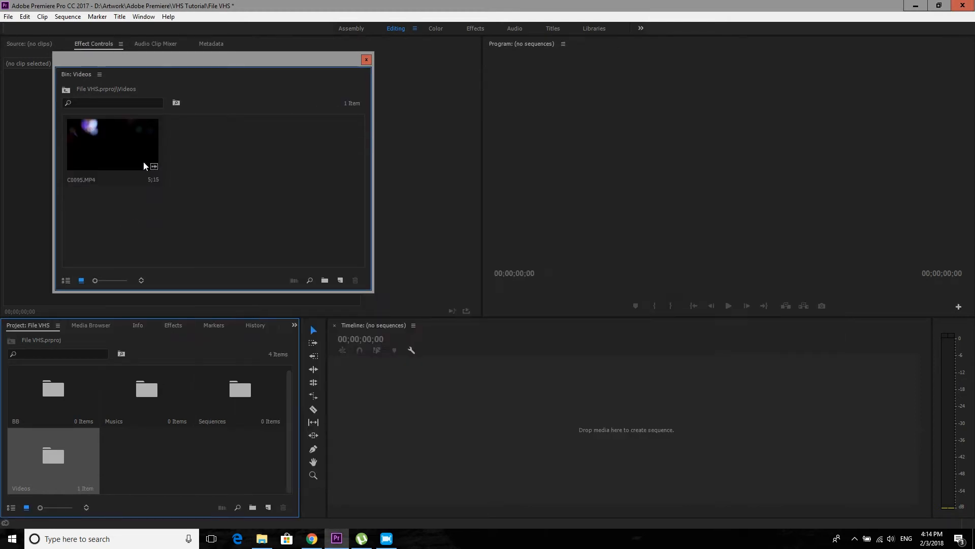
- Interpret the C0095.MP4 footage at an assumed frame rate of 23.976 fps
right_click(99, 156)
mouse_move(158, 187)
click(251, 196)
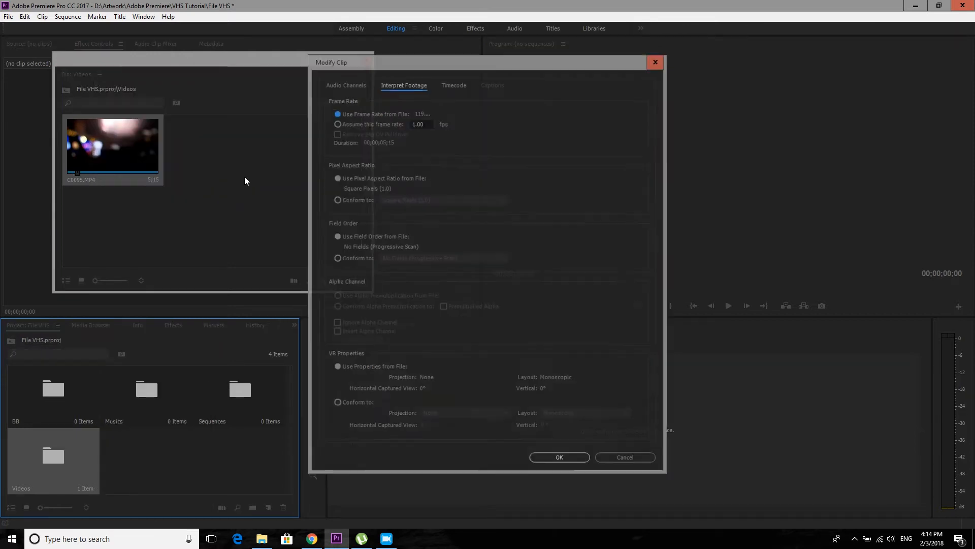
click(355, 124)
text(23.976)
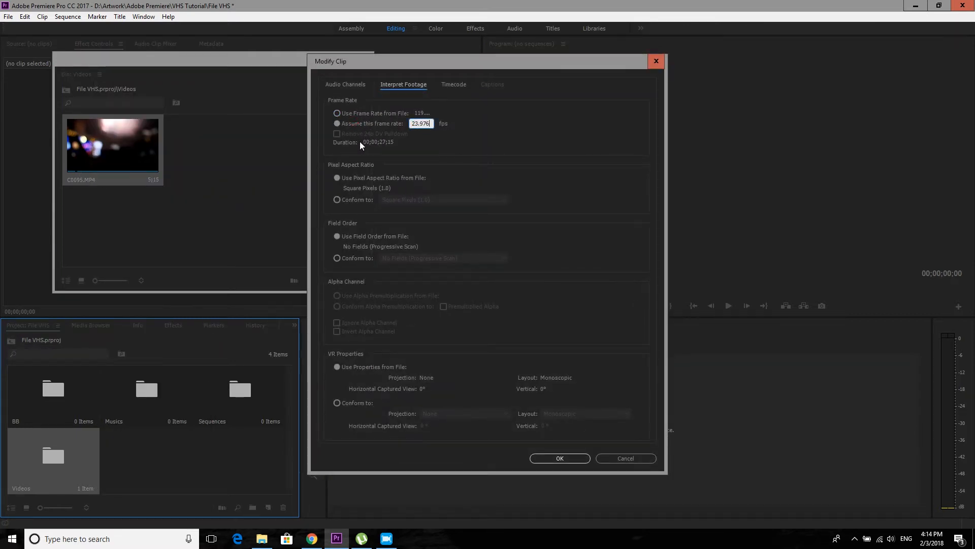
key(Return)
click(198, 214)
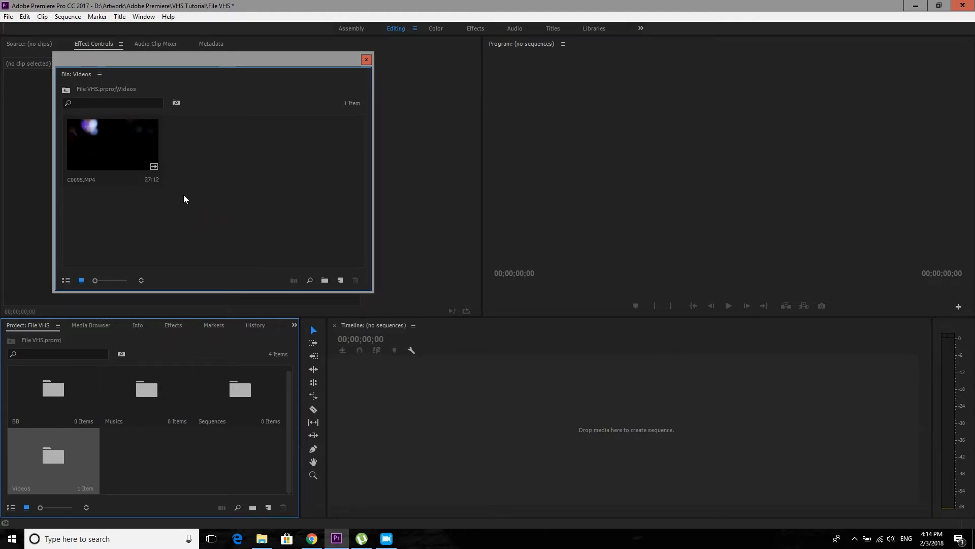
- Create a sequence from C0095.MP4, move that sequence into the Sequences bin and close the Videos bin window
drag(104, 149, 427, 414)
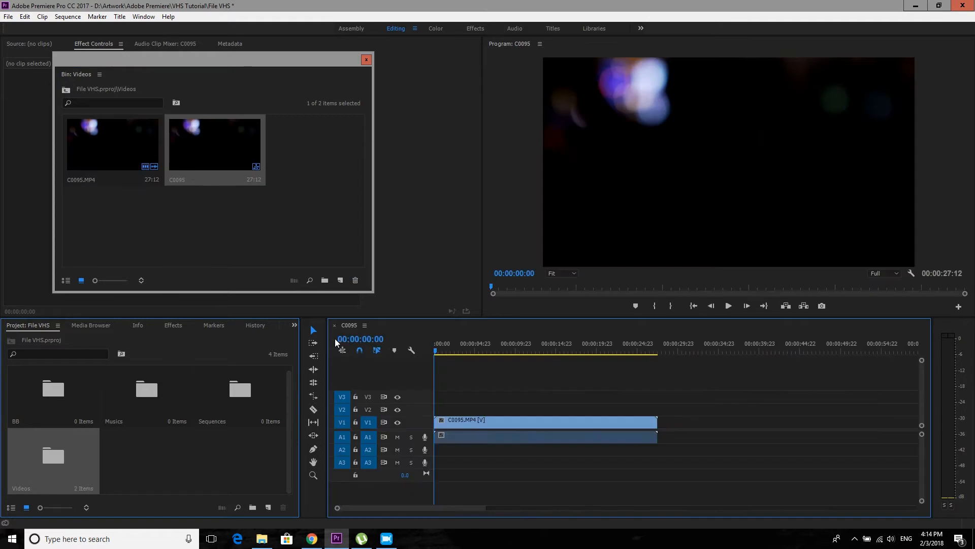
click(239, 215)
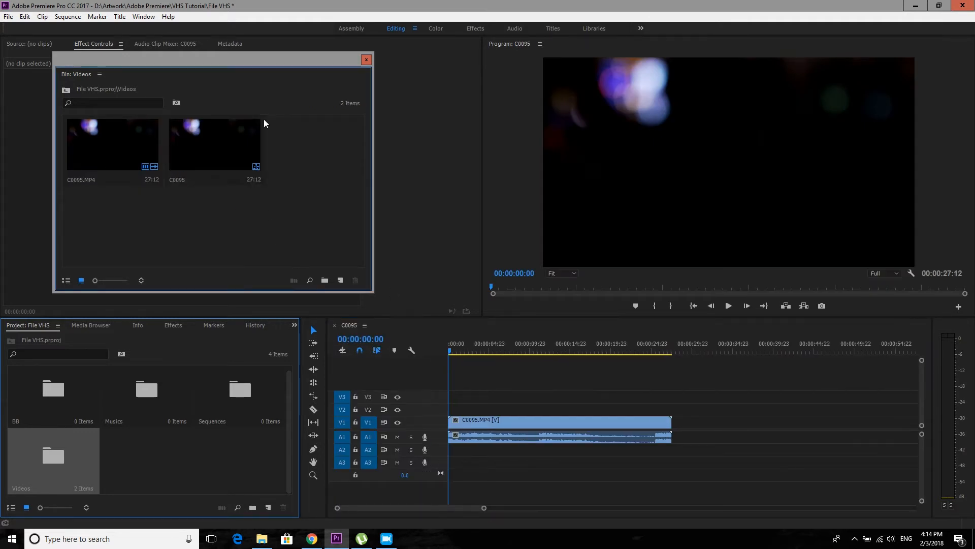
click(217, 145)
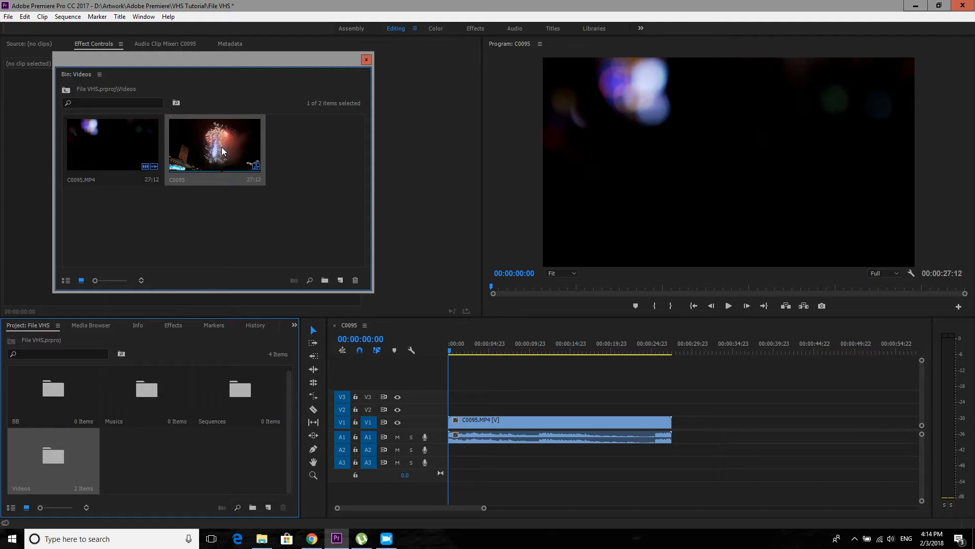
drag(222, 150, 241, 406)
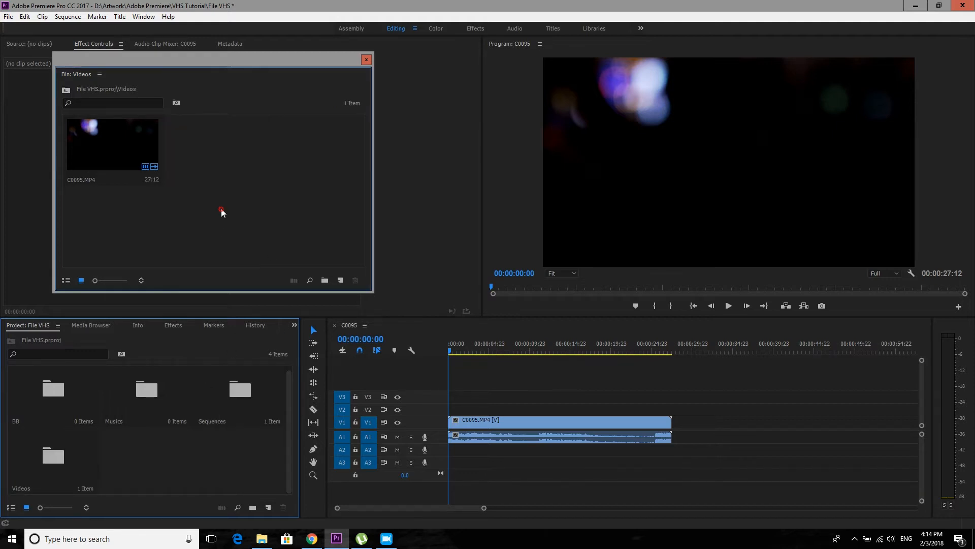
click(365, 61)
- Unlink the audio from the C0095.MP4 clip in the timeline and delete the audio part
click(468, 425)
right_click(503, 425)
click(530, 205)
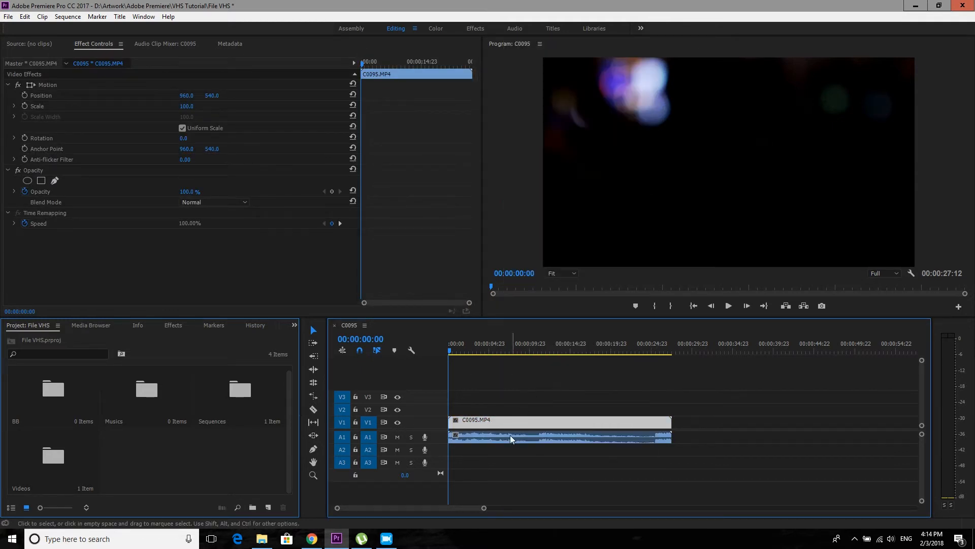
click(510, 434)
key(Delete)
- Trim the start of the C0095.MP4 clip to 00:00:06:01 and move the clip to the beginning of the sequence
drag(459, 351, 497, 352)
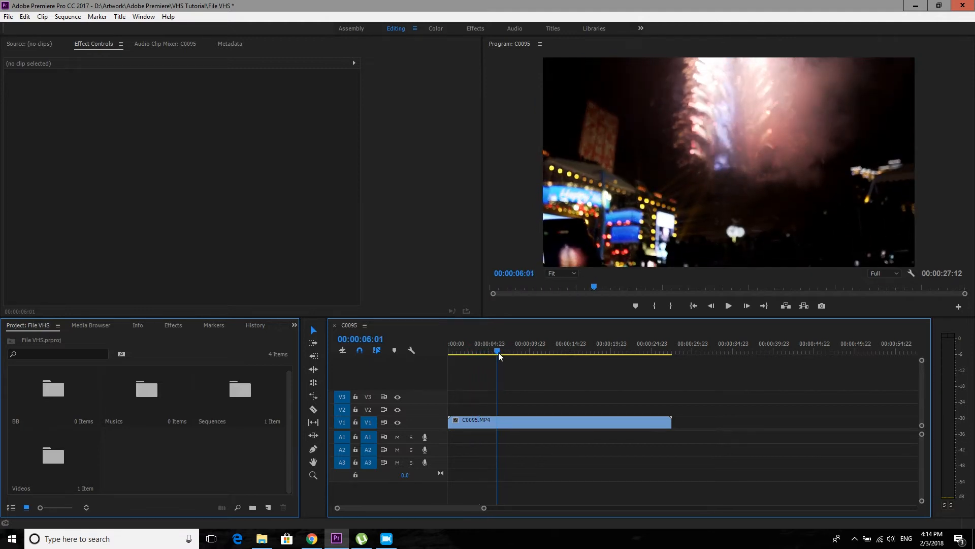
drag(449, 423, 498, 422)
drag(517, 422, 466, 423)
- Cut the C0095.MP4 clip at 00:00:04:18 and delete the part after the cut
drag(455, 354, 474, 353)
drag(507, 396, 503, 447)
drag(475, 352, 487, 354)
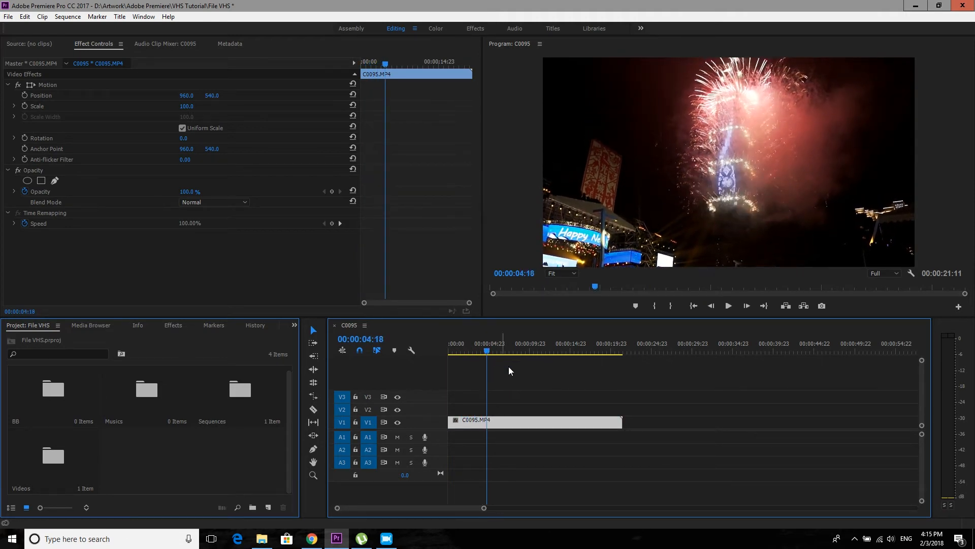
key(ctrl+k)
click(545, 419)
key(Delete)
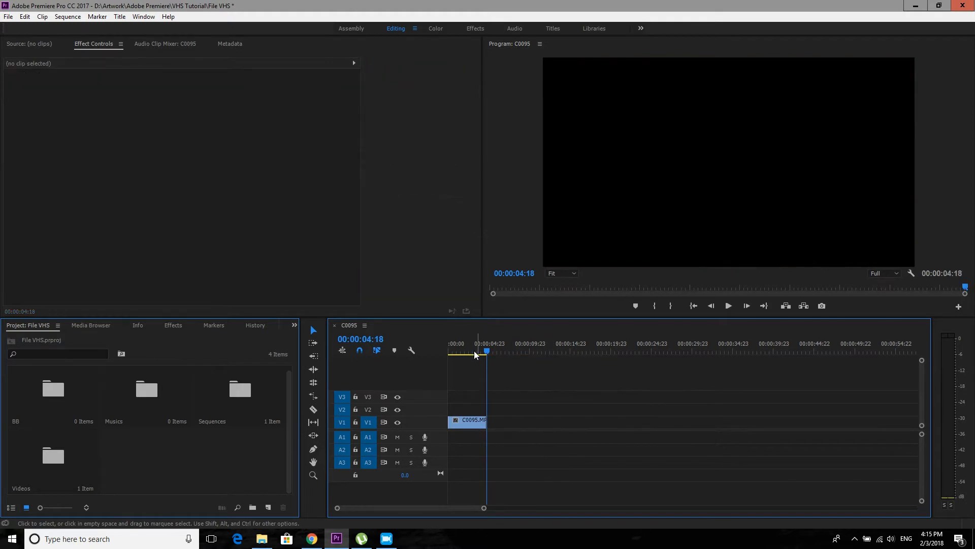
- Play the trimmed clip from the start of the sequence and return the playhead to 00:00:00:00
drag(479, 355, 436, 361)
key(space)
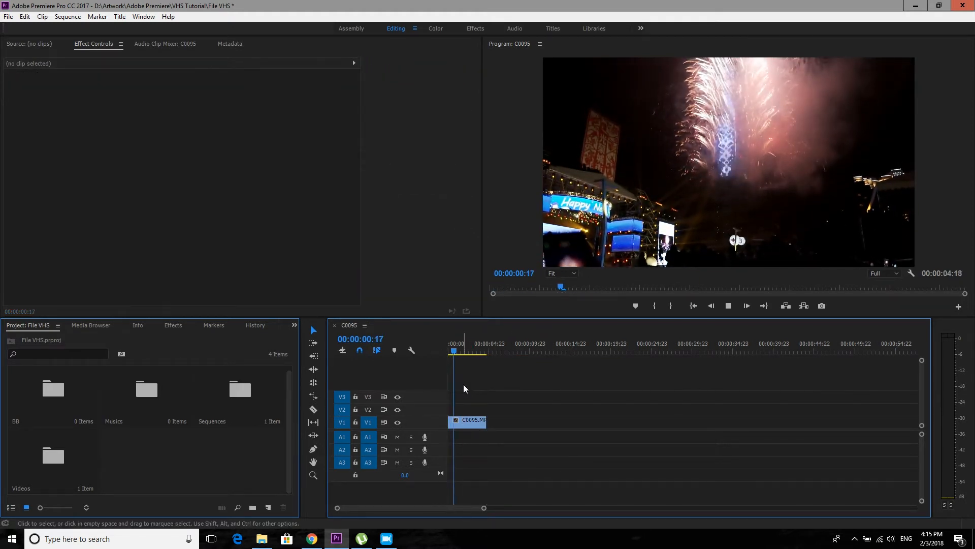
click(462, 350)
drag(462, 349, 444, 349)
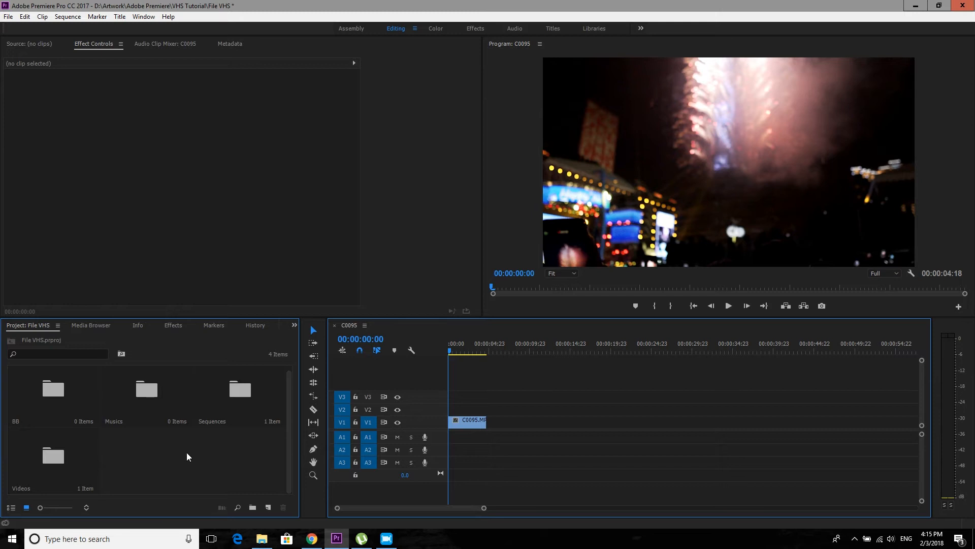
- Create a 1920 × 1080, 23.976 fps adjustment layer in the BB bin and place it on track V2 above the clip
double_click(59, 398)
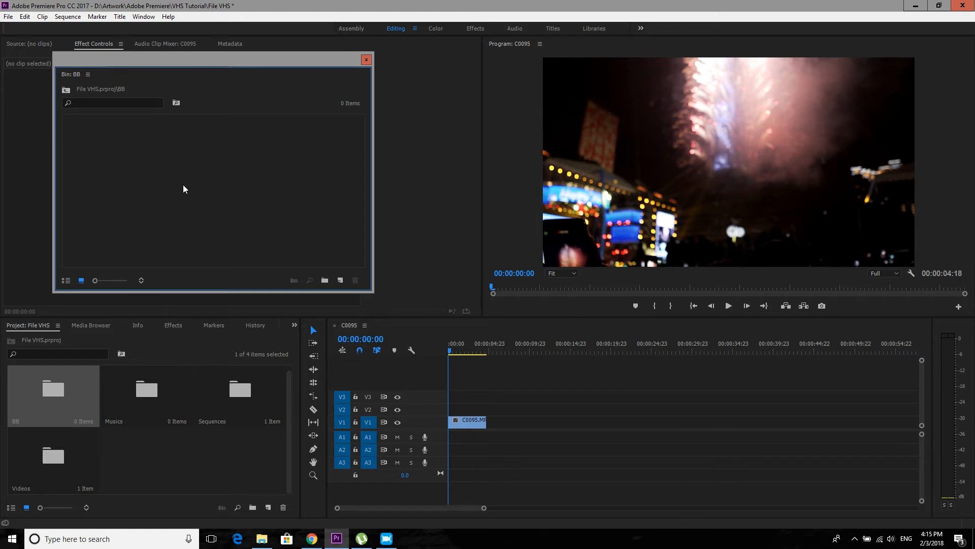
right_click(184, 185)
mouse_move(228, 231)
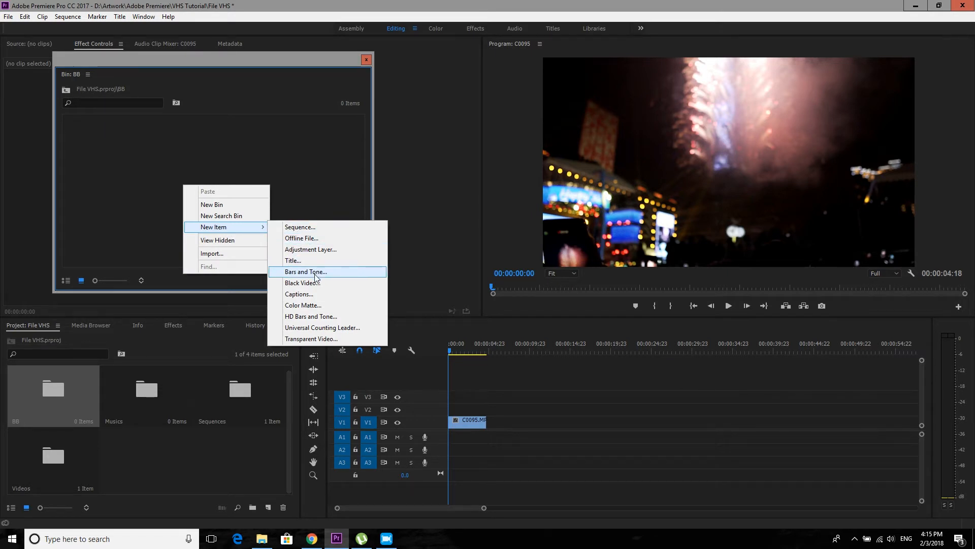
click(313, 249)
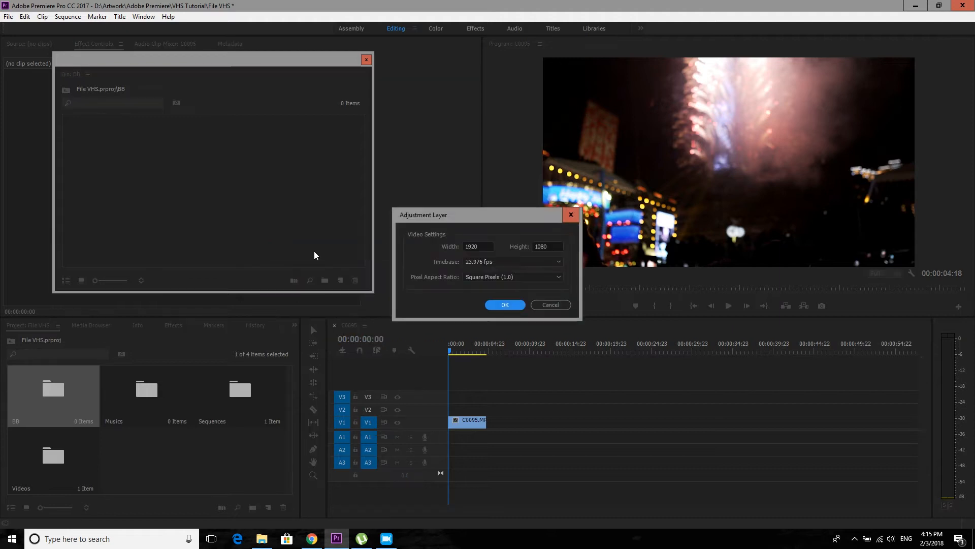
click(504, 304)
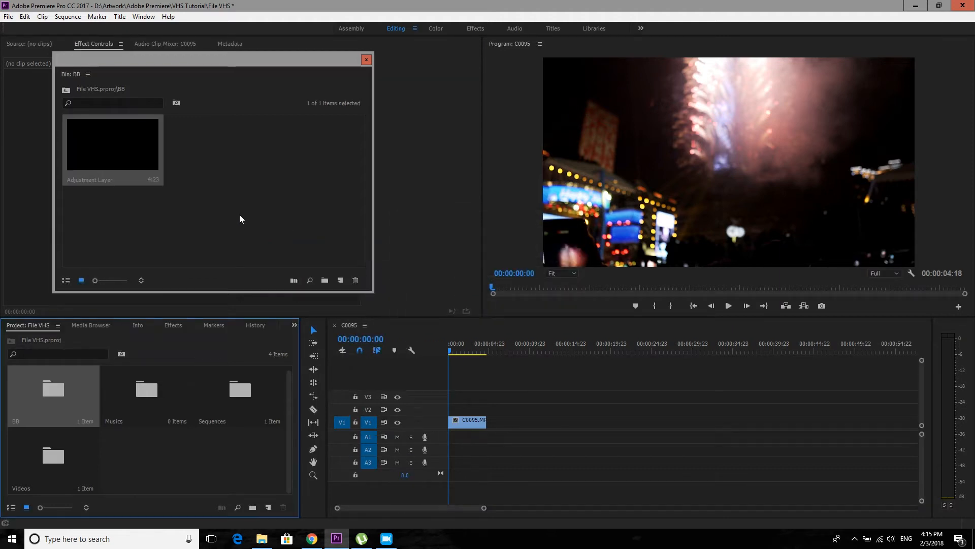
drag(111, 154, 481, 411)
click(366, 59)
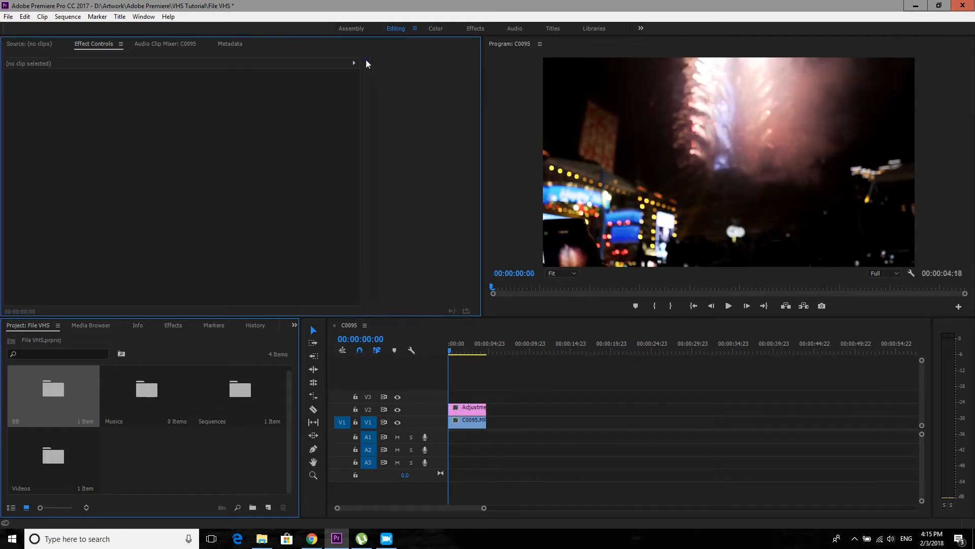
- Find the Wave Warp video effect and apply it to the adjustment layer on track V2
click(464, 408)
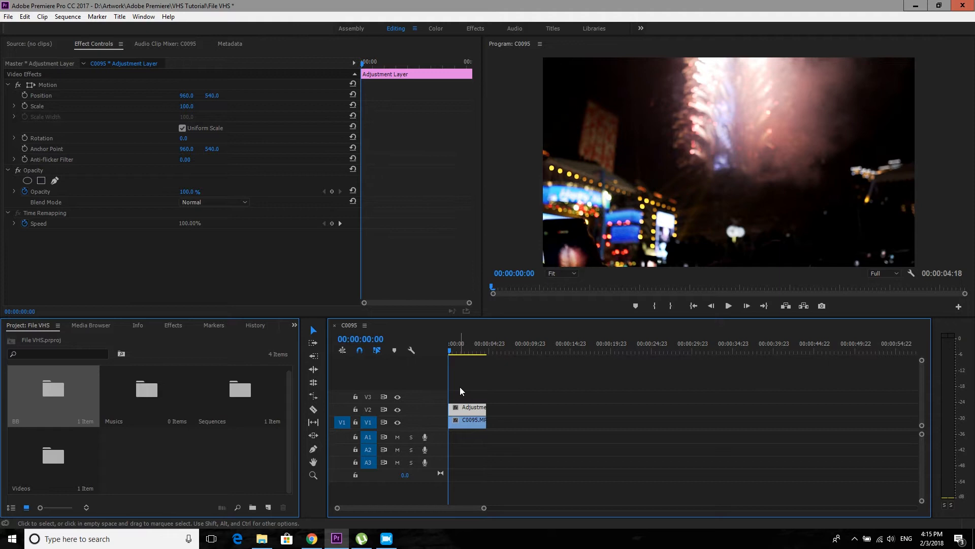
click(176, 326)
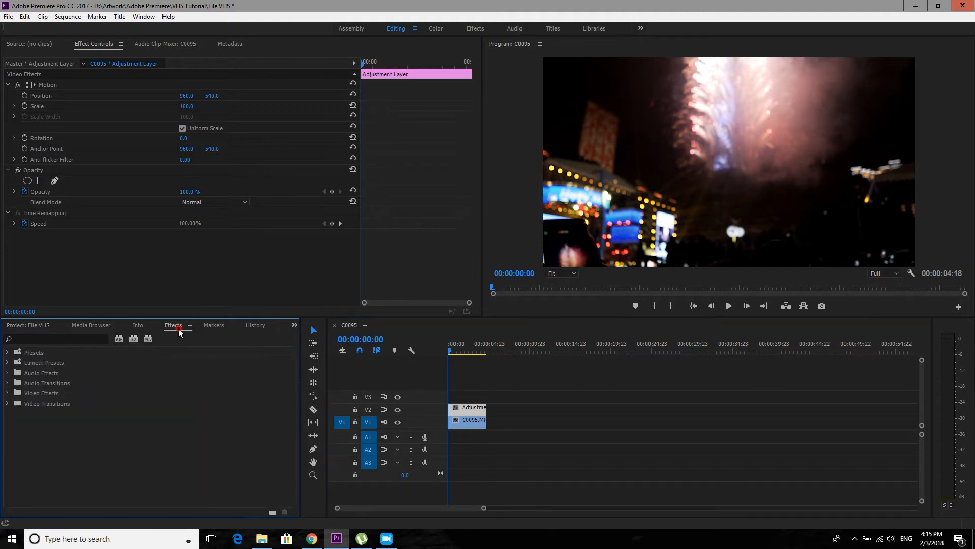
click(96, 337)
text(wave)
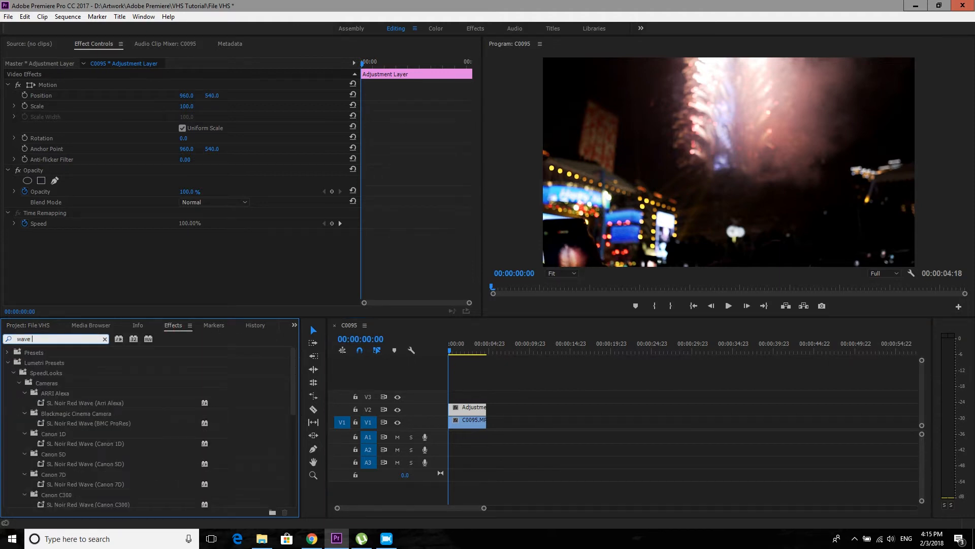
text( war)
drag(60, 413, 468, 408)
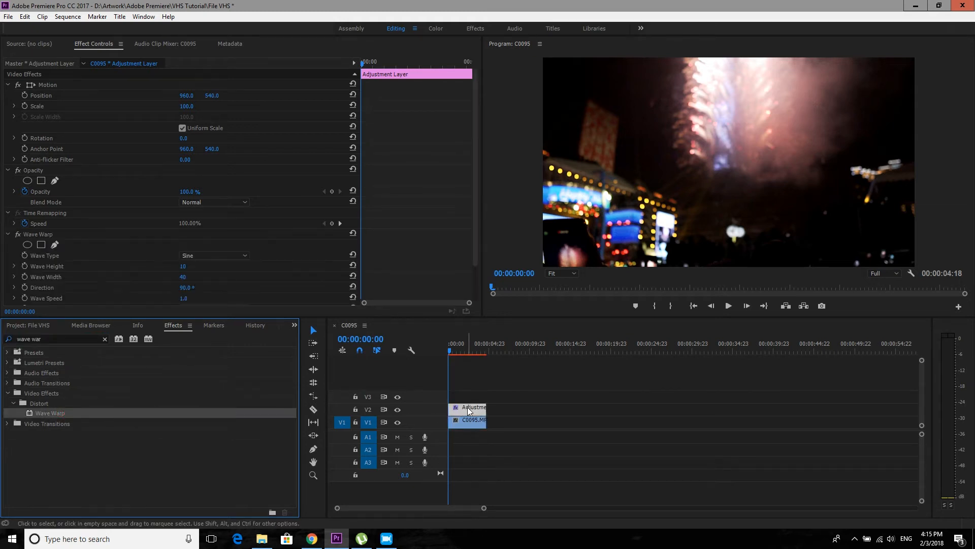
scroll(155, 275, down, 2)
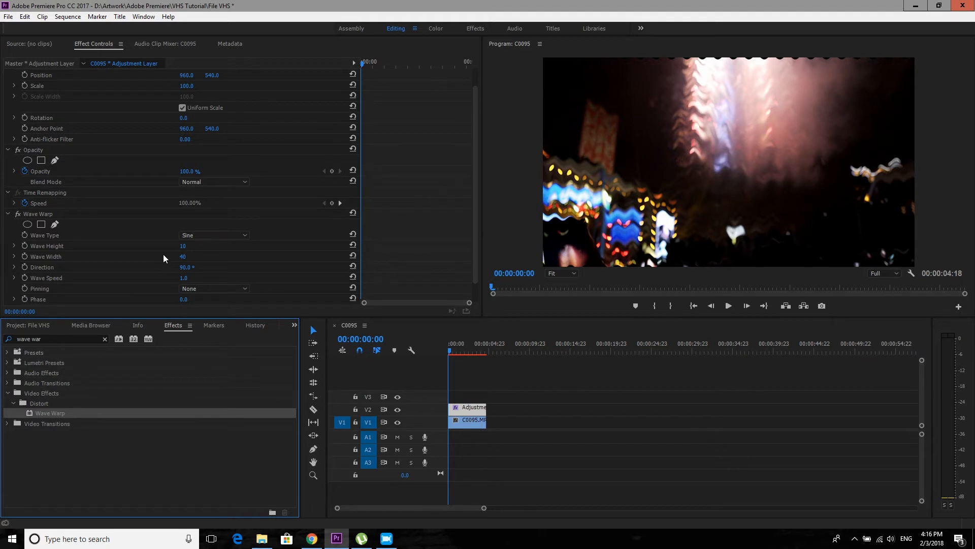
- Set the Wave Warp effect's wave type to Square and its direction to 0°
click(219, 235)
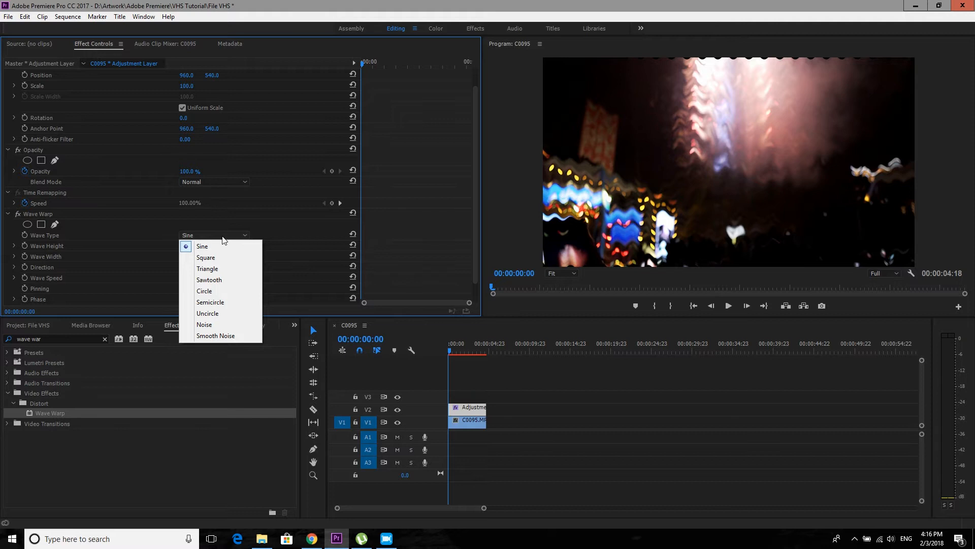
click(234, 257)
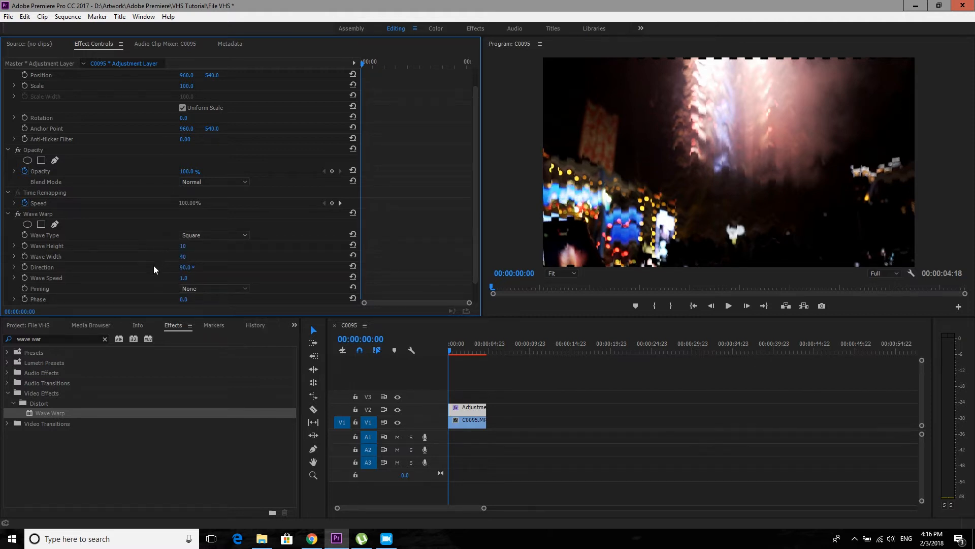
click(186, 266)
text(0)
key(Return)
- Set the Wave Warp pinning to All Edges and the wave speed to 0.1
scroll(146, 269, down, 1)
scroll(146, 270, down, 1)
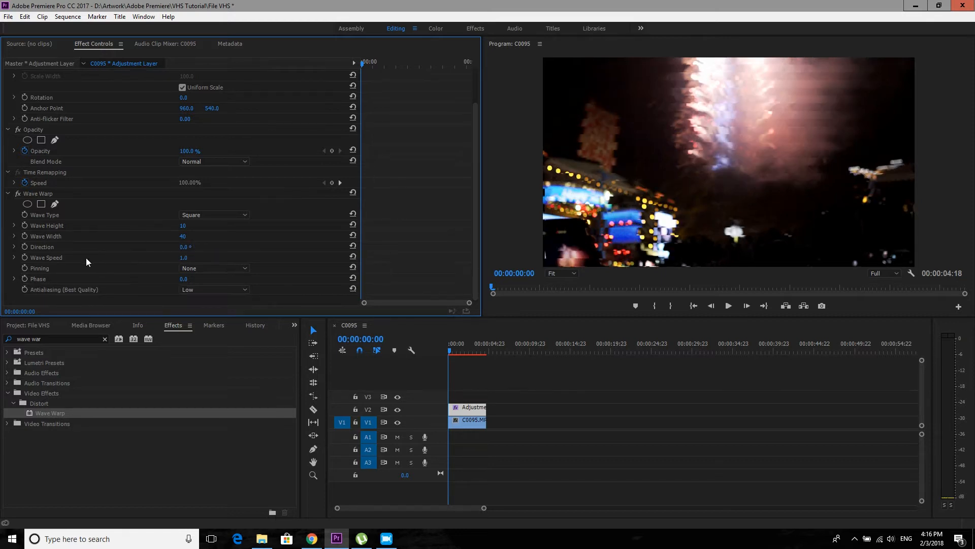
click(197, 270)
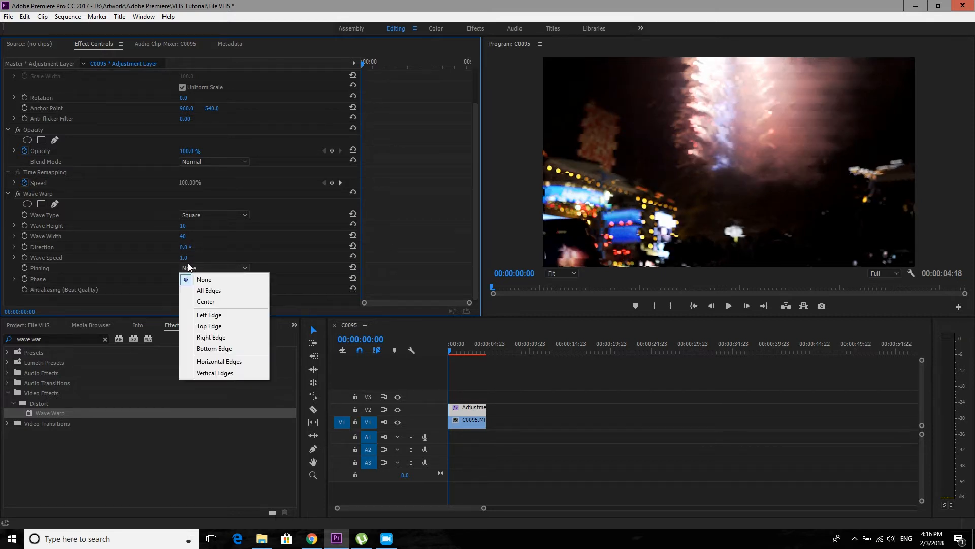
click(206, 290)
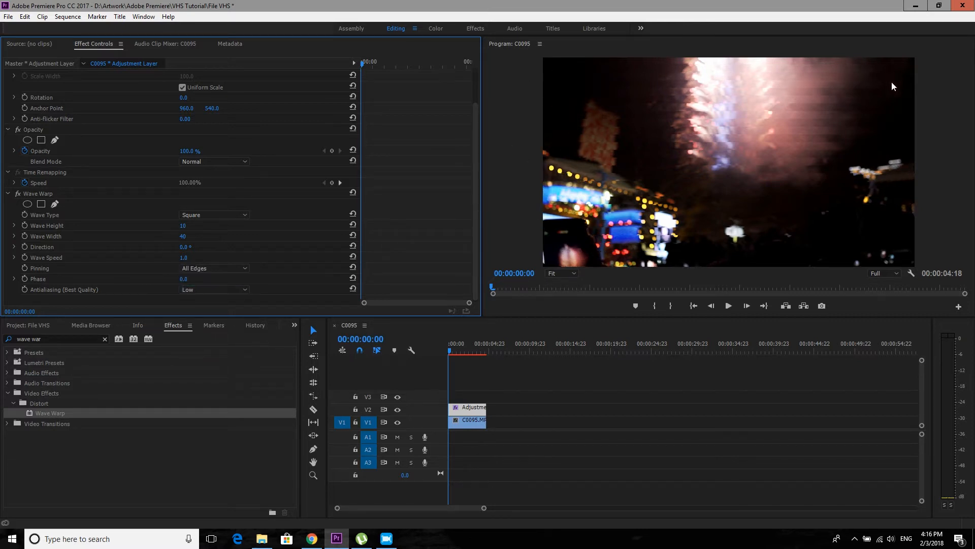
click(193, 255)
text(.1)
key(Return)
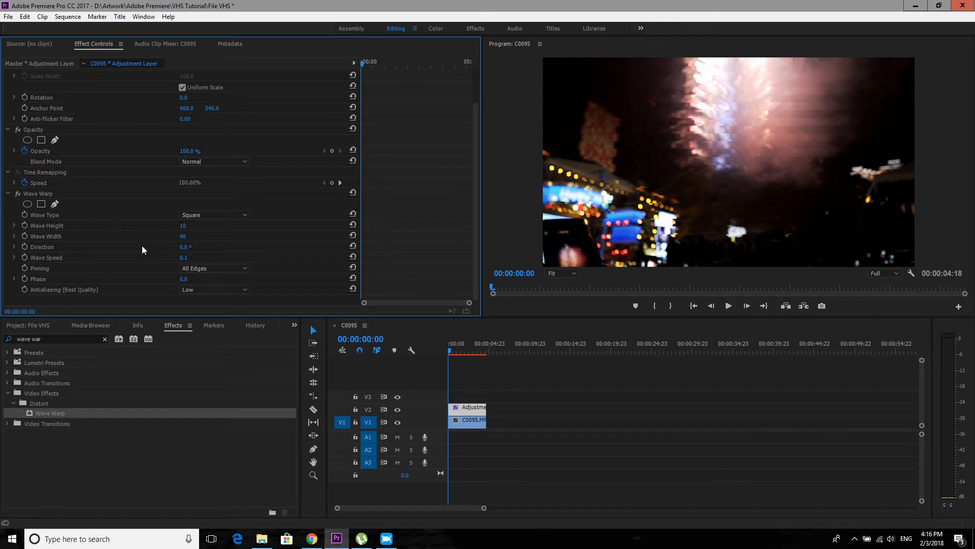
- Increase the Wave Warp wave width to 581 and put the playhead at the start of the sequence
scroll(103, 245, down, 1)
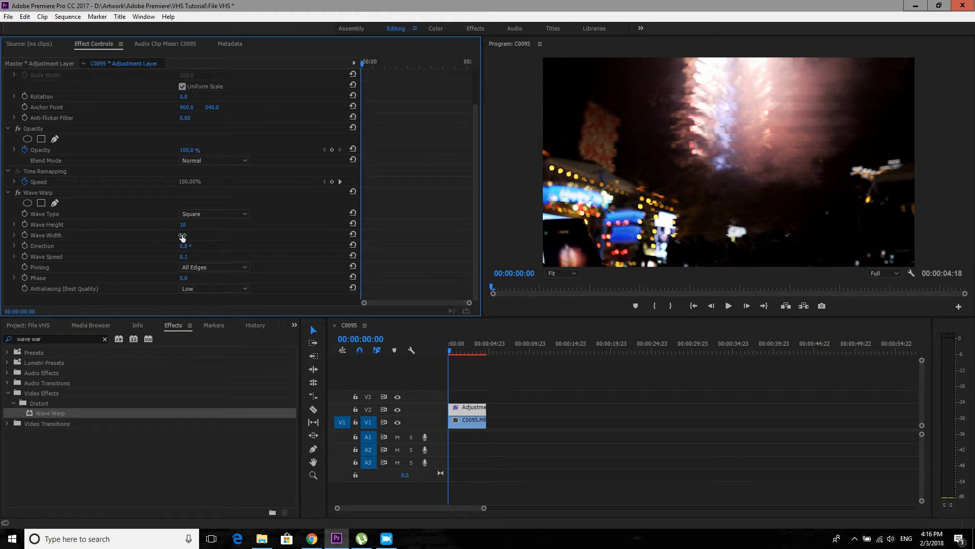
drag(182, 237, 456, 236)
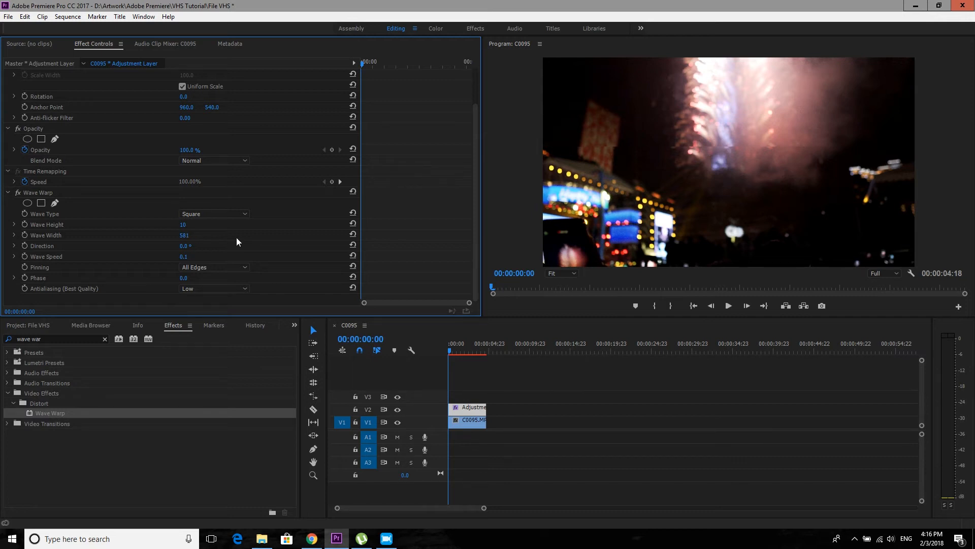
mouse_move(450, 350)
mouse_down()
mouse_move(476, 342)
mouse_move(432, 342)
mouse_up()
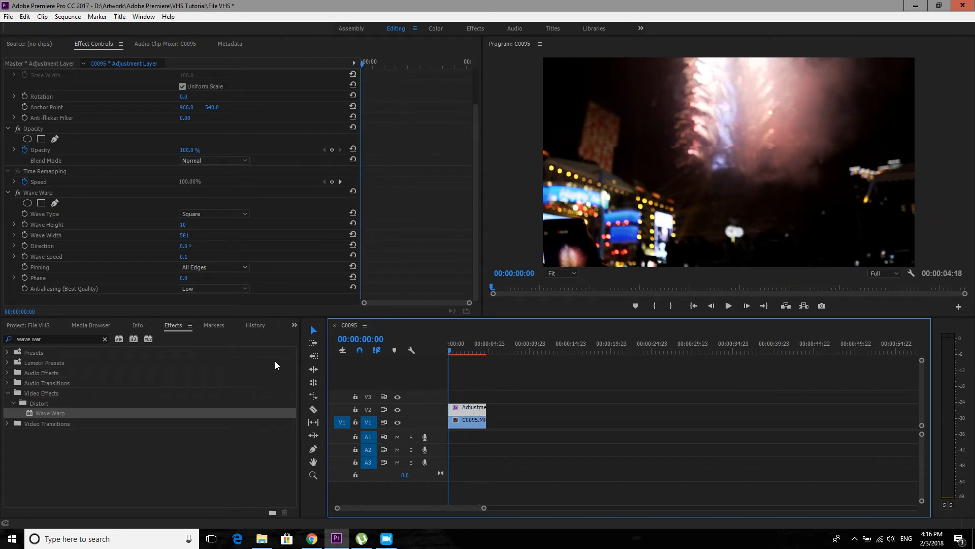
- Find the Noise video effect, apply it to the adjustment layer and set the amount of noise to 25%
click(105, 339)
click(100, 338)
text(noise)
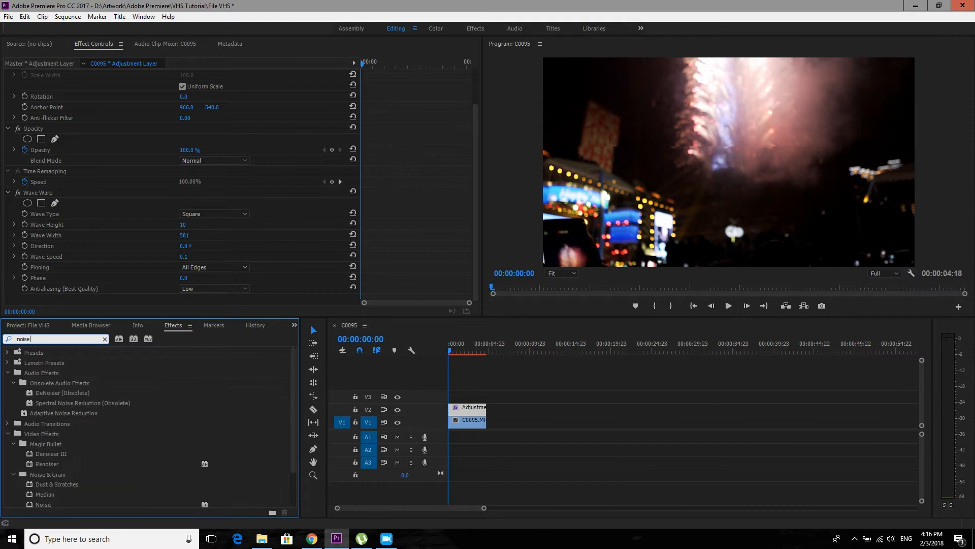
scroll(95, 450, down, 1)
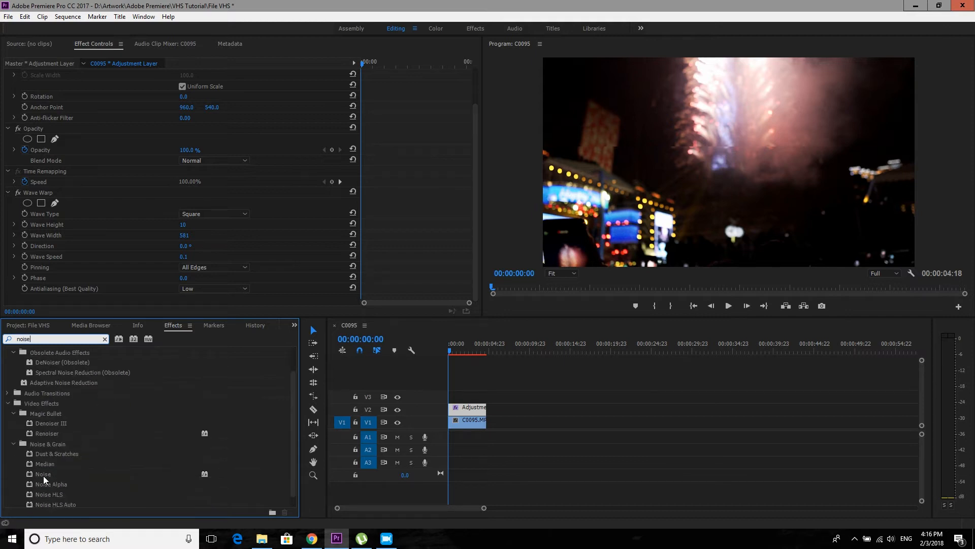
drag(41, 475, 470, 410)
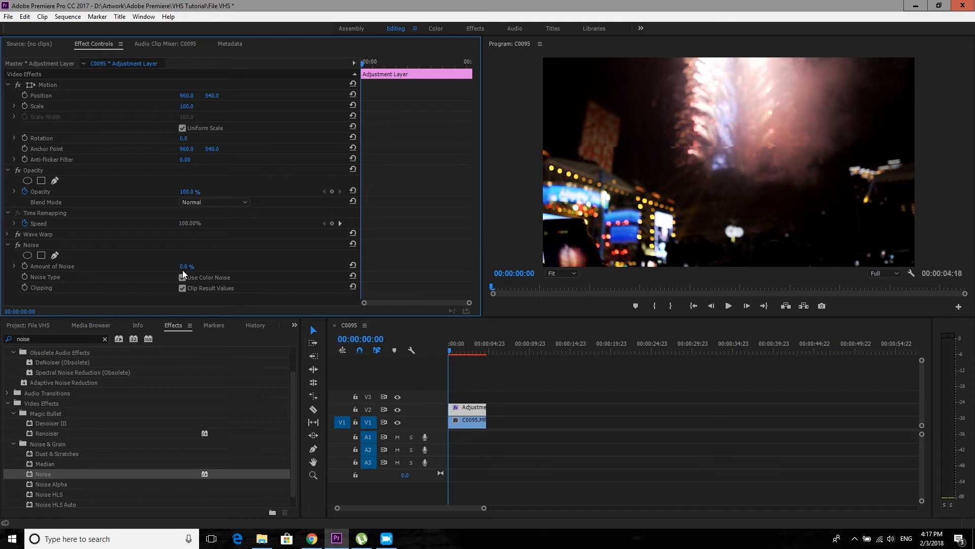
drag(185, 266, 200, 266)
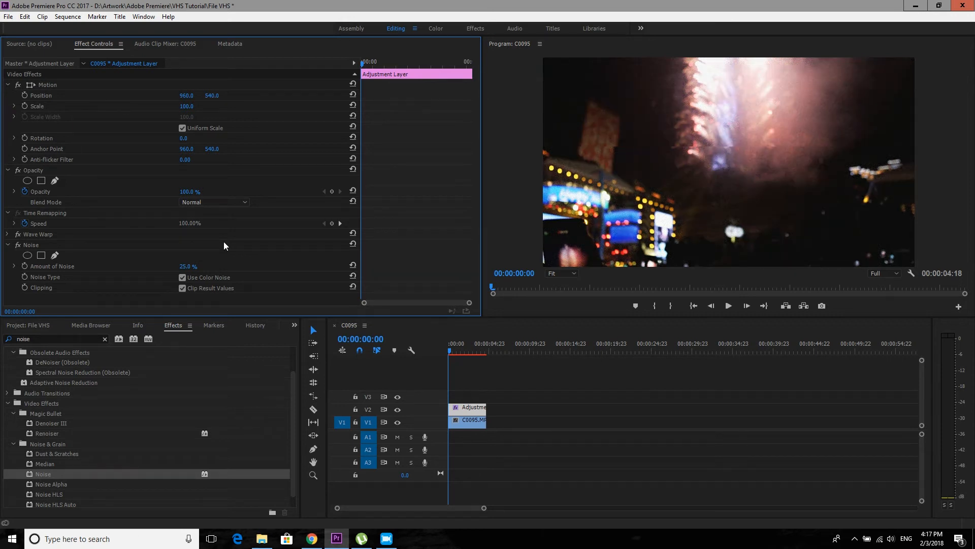
- Search the effects for "color balan" in place of the previous search term
click(106, 338)
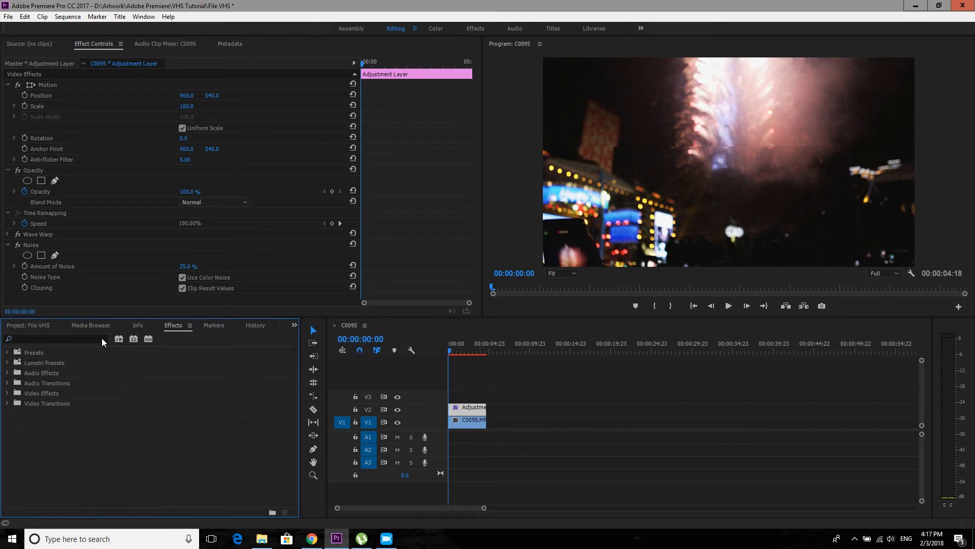
click(59, 339)
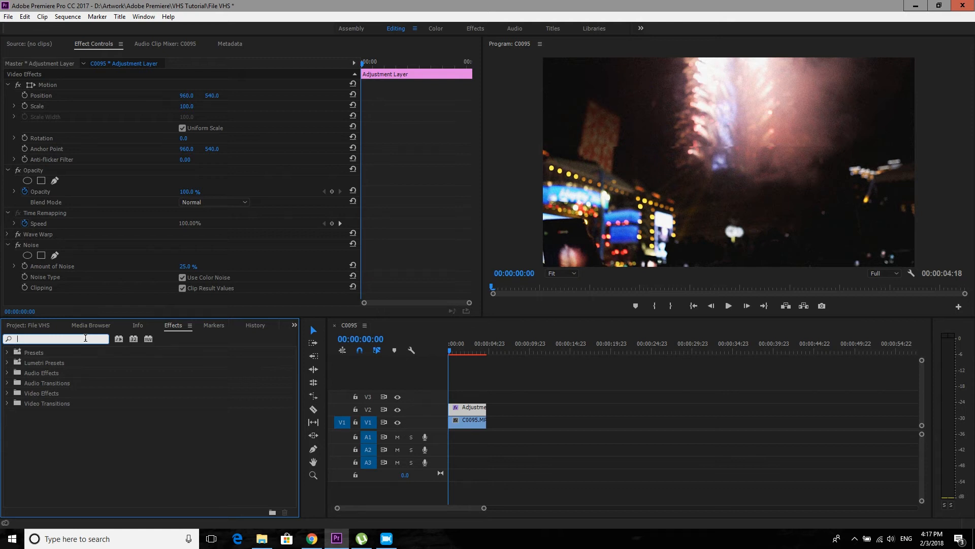
text(color balan)
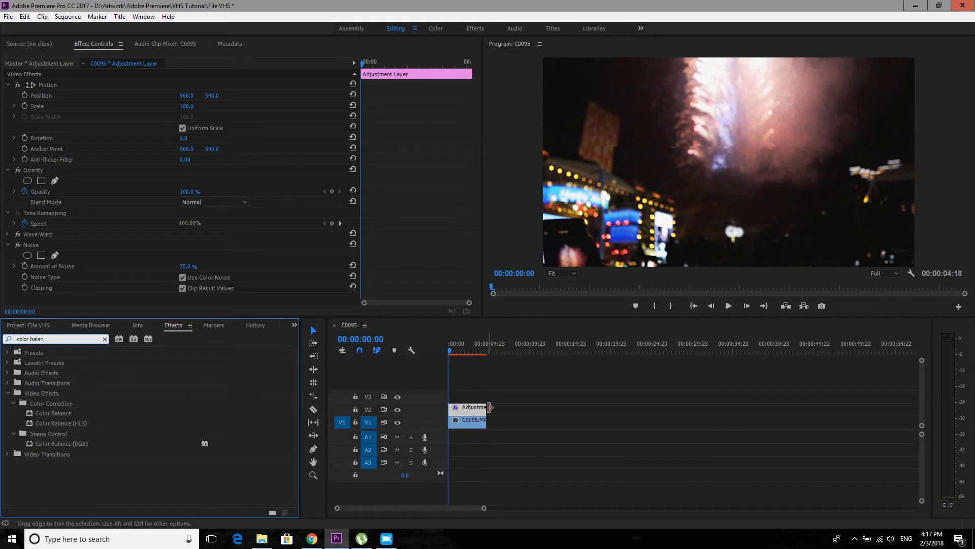
- Move the adjustment layer up to track V4 and duplicate the C0095.MP4 clip onto tracks V2 and V3
drag(465, 412, 464, 381)
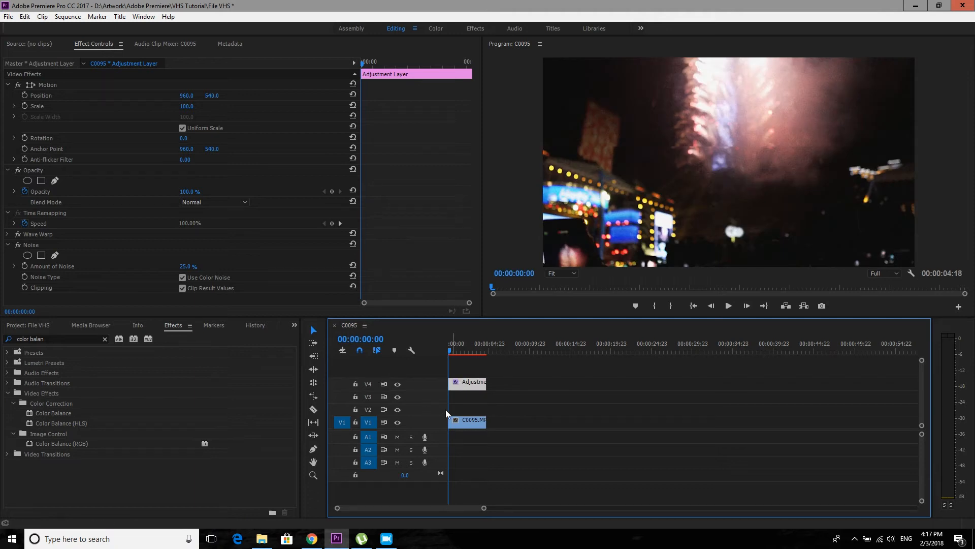
click(477, 402)
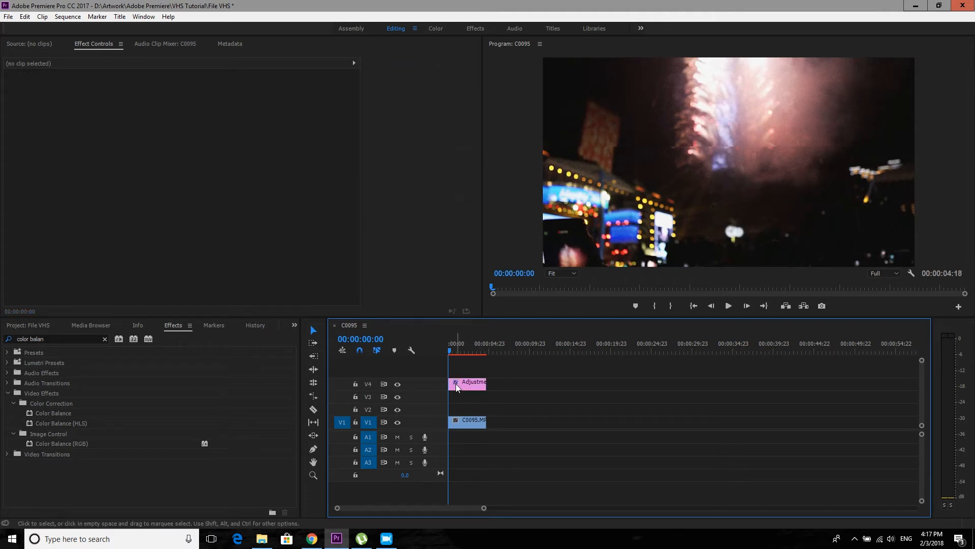
click(465, 421)
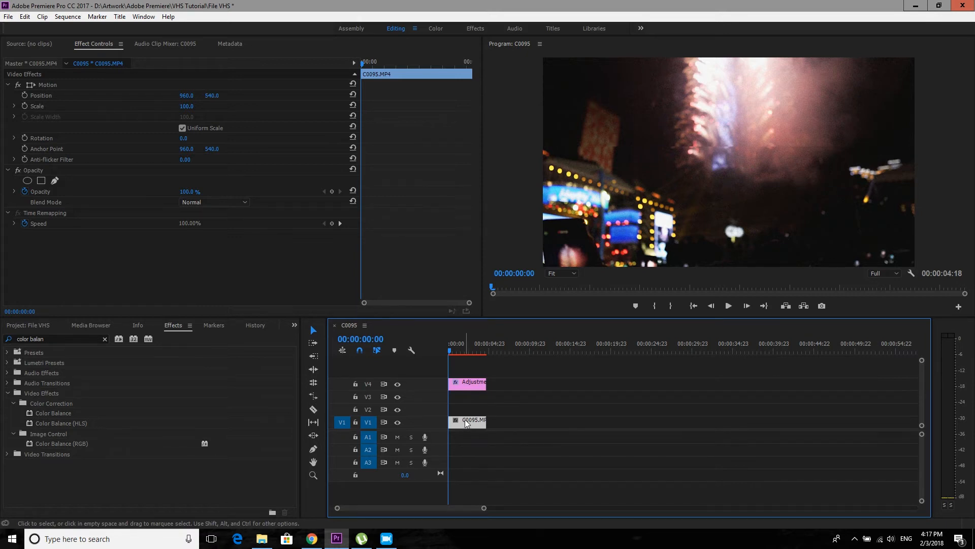
drag(467, 423, 466, 397)
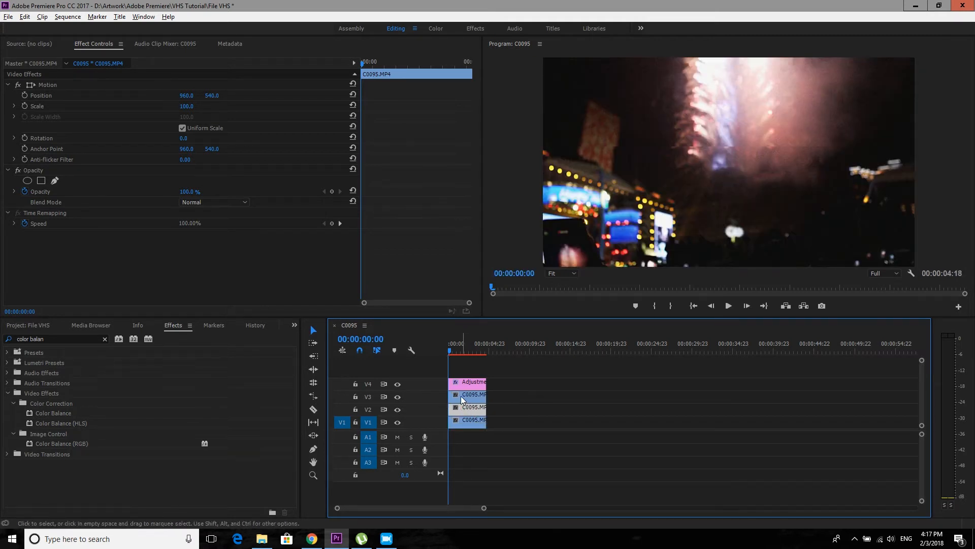
click(461, 371)
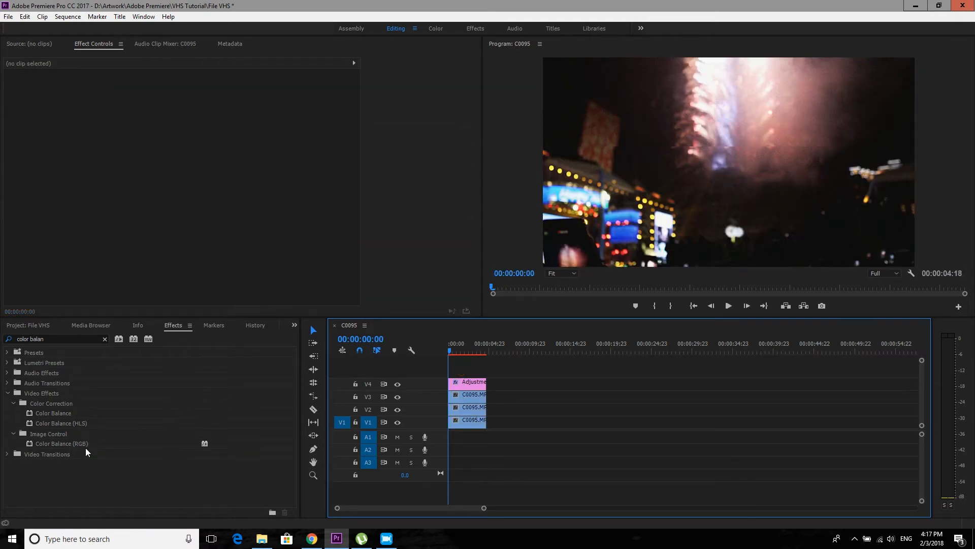
- Apply the Color Balance (RGB) effect to each of the three C0095.MP4 clips on V1, V2 and V3
drag(72, 446, 460, 421)
drag(77, 444, 466, 409)
drag(110, 443, 465, 397)
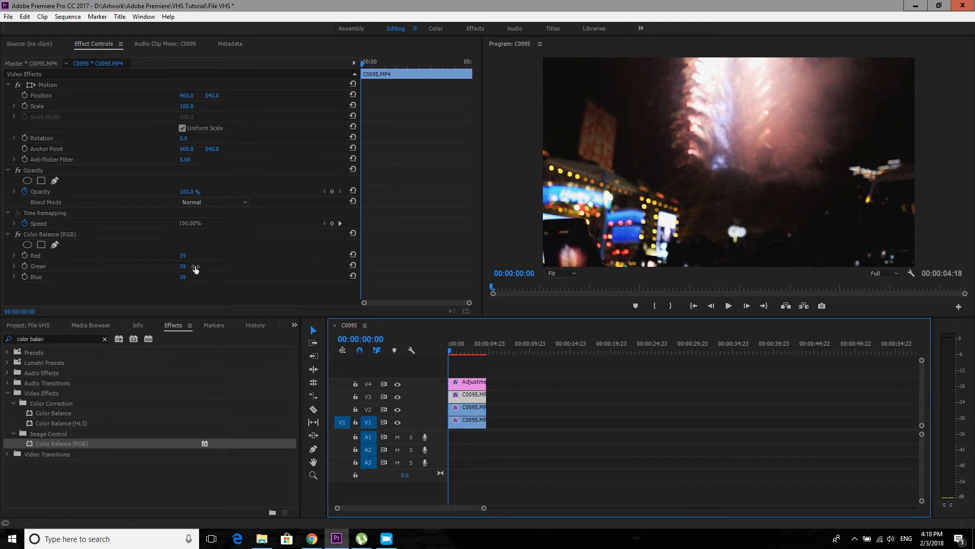
- Set the Color Balance (RGB) of the clip on V3 to red 100, green 0 and blue 0
click(184, 256)
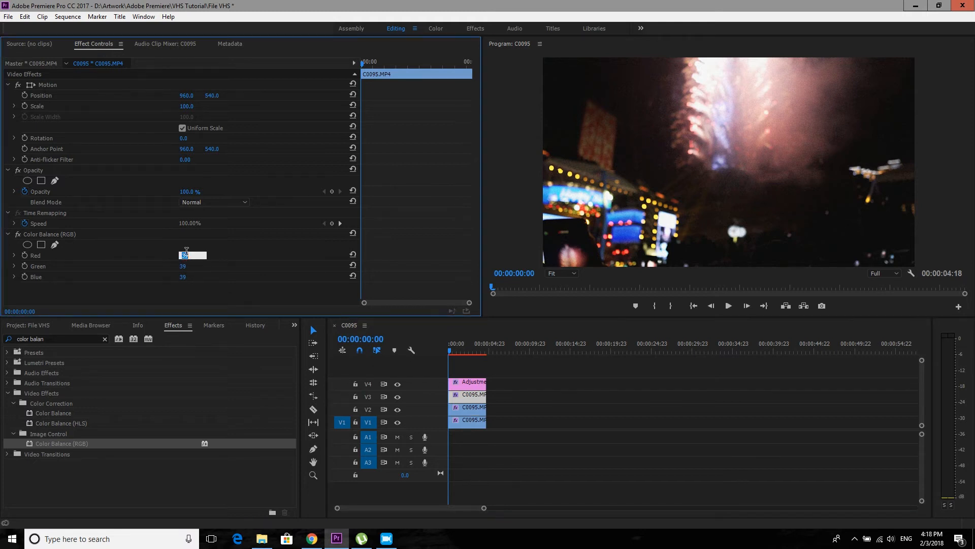
text(100.0)
click(186, 277)
text(0)
- Set the Color Balance (RGB) of the clip on V2 to red 0, green 100 and blue 0
click(468, 412)
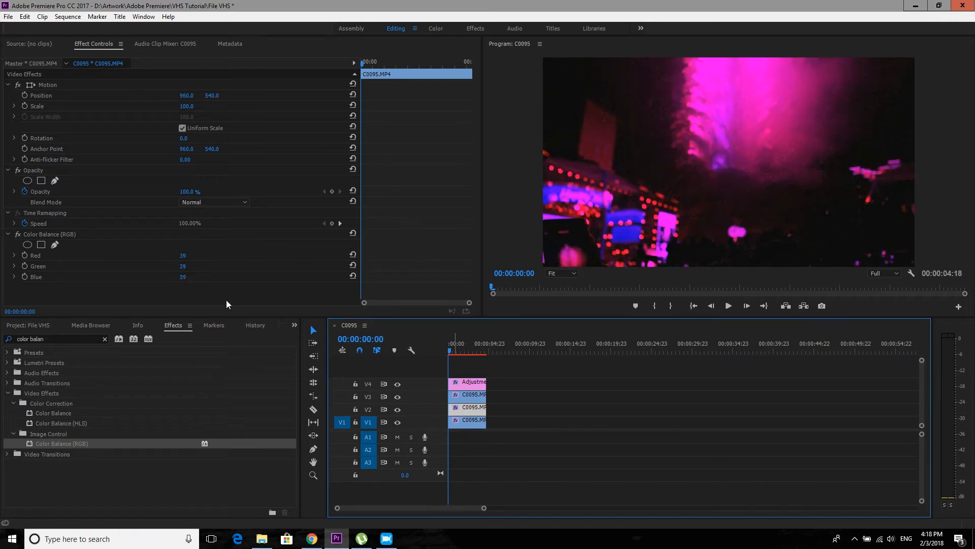
click(191, 256)
text(0)
click(187, 267)
click(191, 276)
text(0)
click(218, 294)
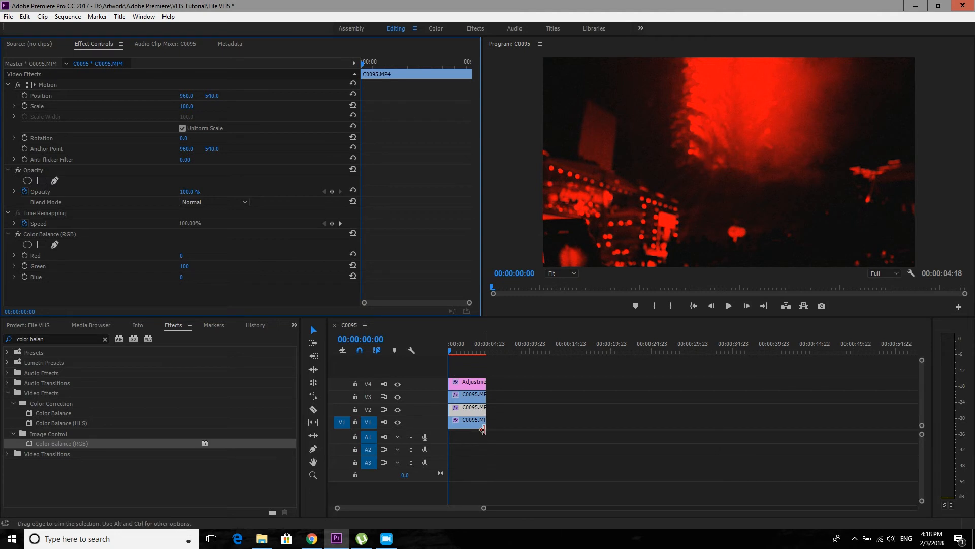
- Set the Color Balance (RGB) of the clip on V1 to red 0, green 0 and blue 100
click(467, 421)
click(187, 256)
text(0)
click(192, 266)
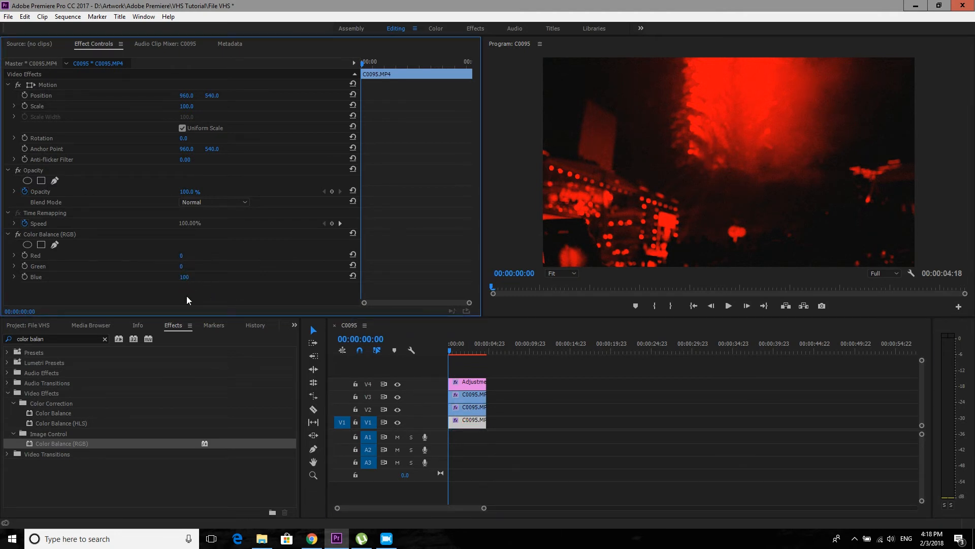
- Change the blend mode of the clips on V3 and V2 to Screen and put the playhead at the sequence start
click(459, 395)
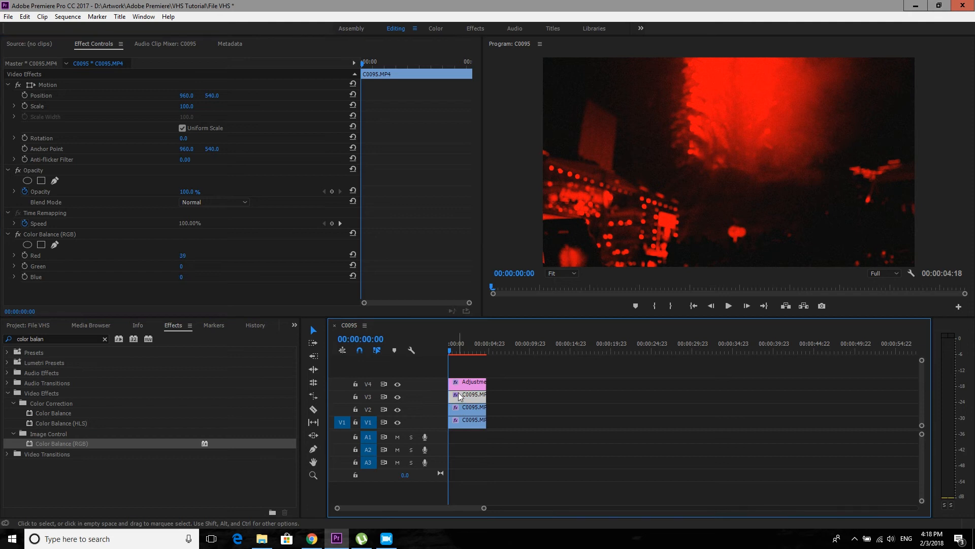
click(203, 202)
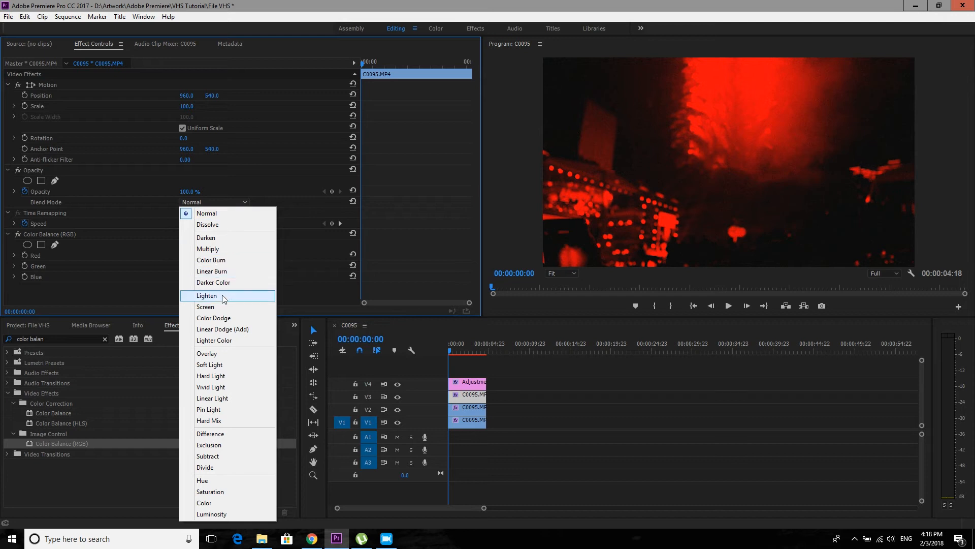
click(223, 296)
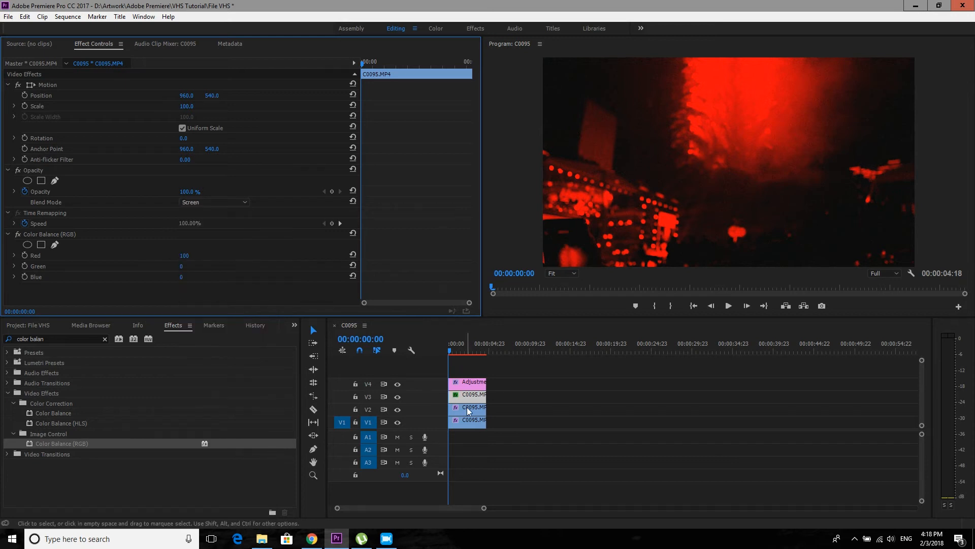
click(231, 202)
click(221, 307)
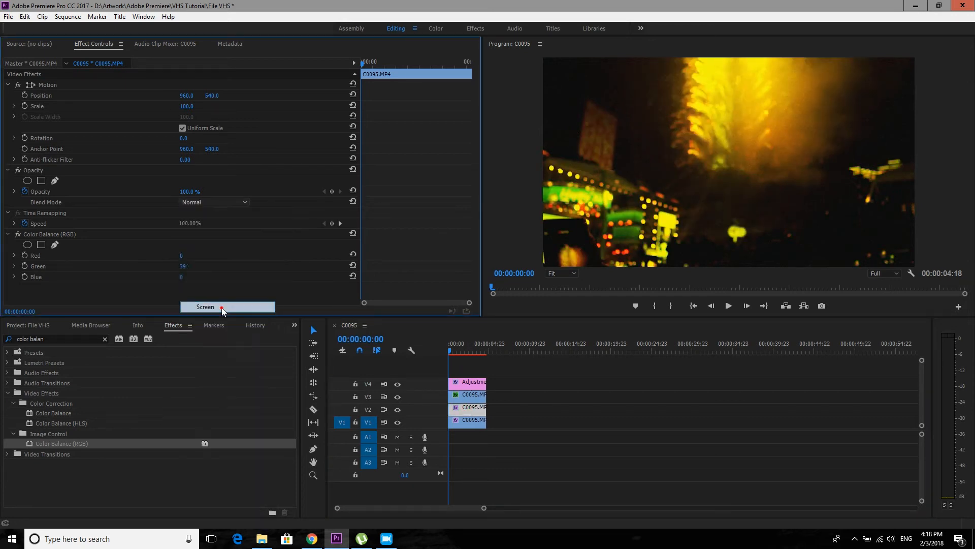
click(449, 354)
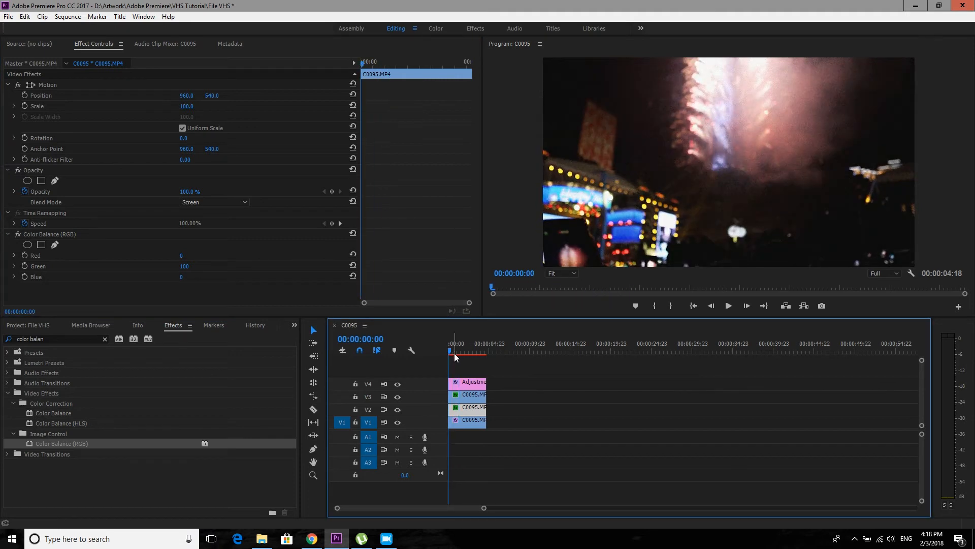
- Scale the red clip on V3 to 102 and put the playhead at the sequence start
click(469, 398)
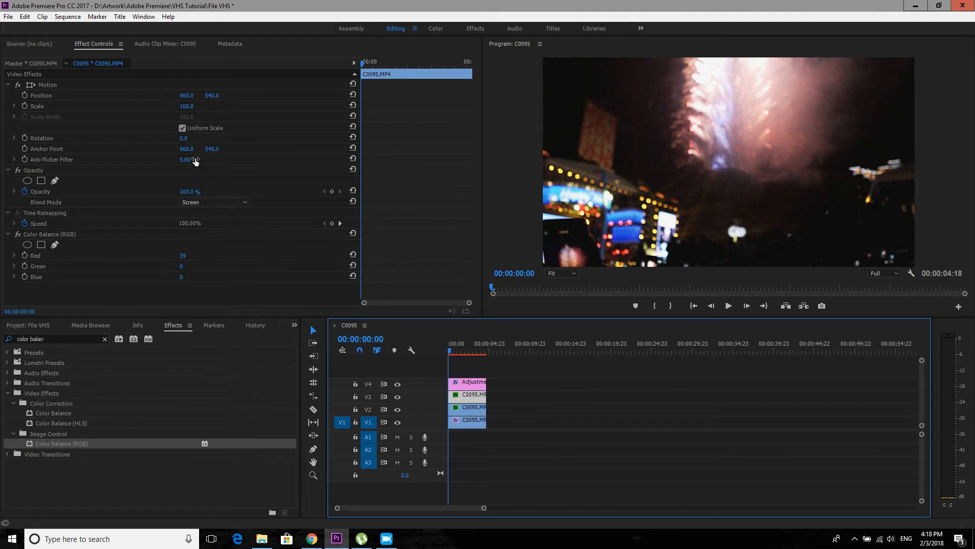
click(184, 106)
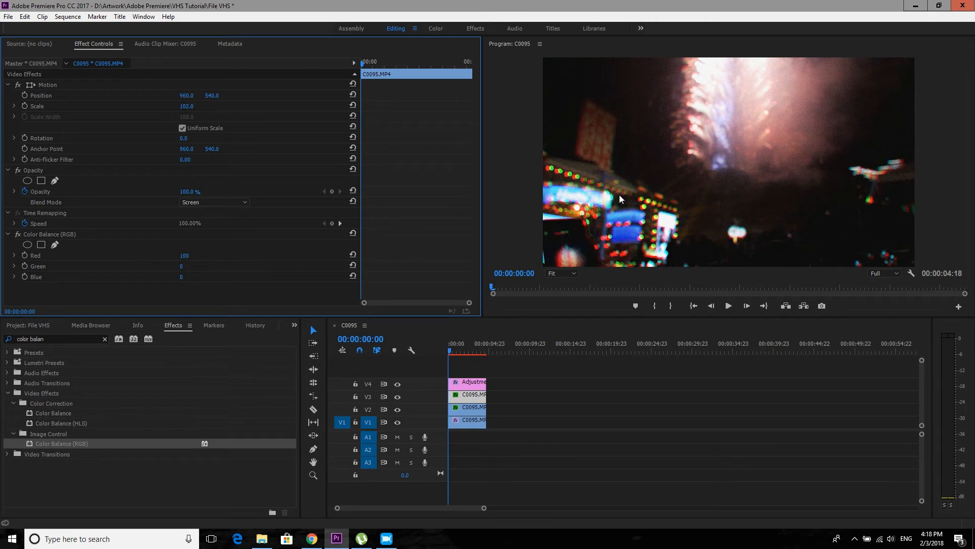
click(449, 354)
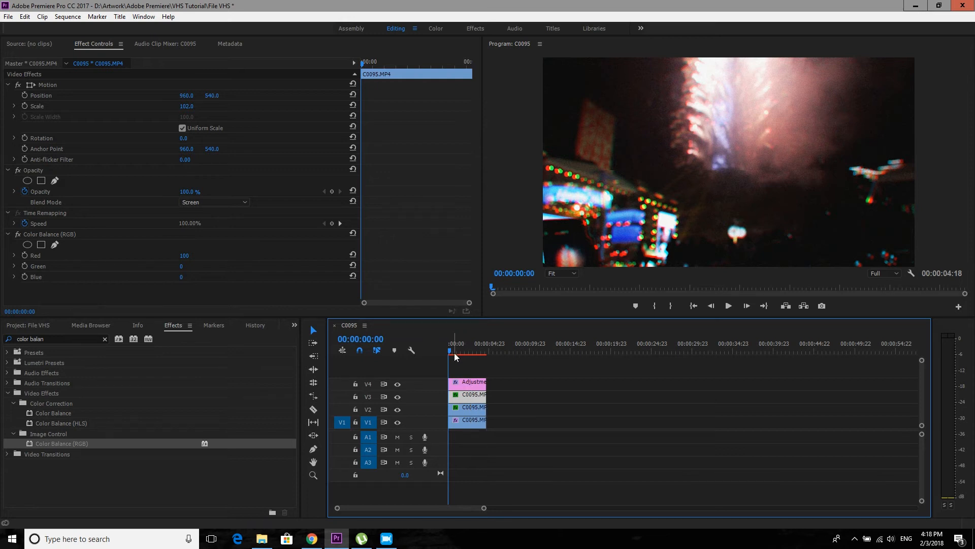
- Create a new Black Video item in the project's BB bin with the default video settings
click(35, 325)
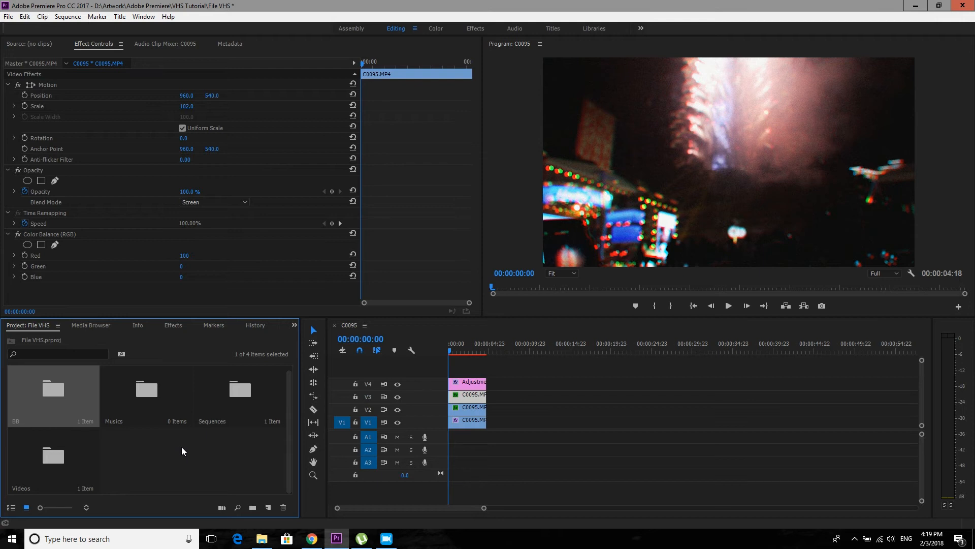
double_click(97, 418)
right_click(218, 193)
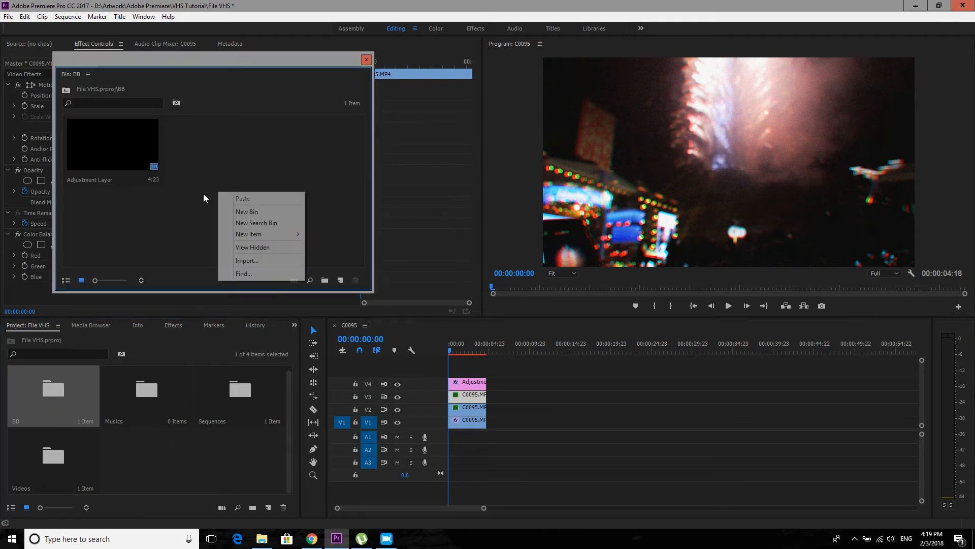
mouse_move(263, 234)
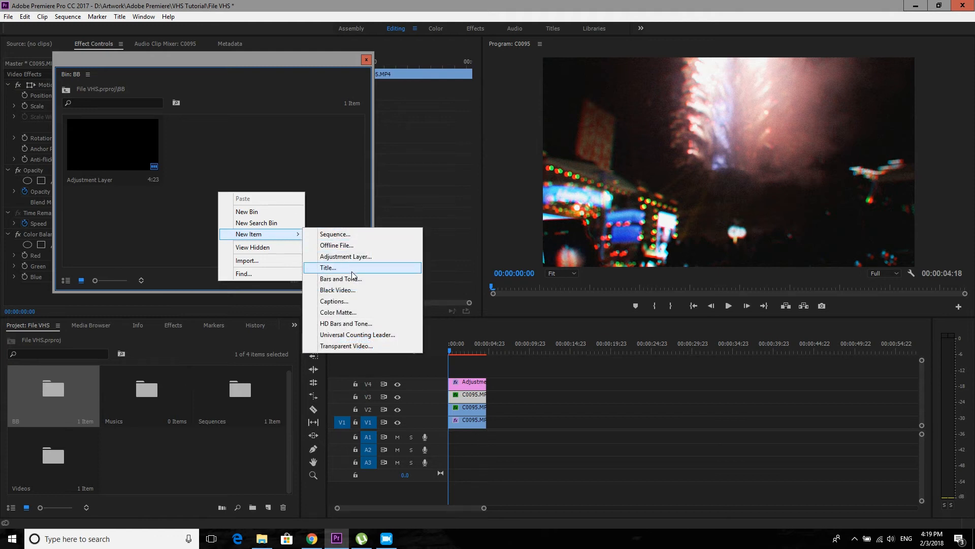
click(337, 290)
click(505, 305)
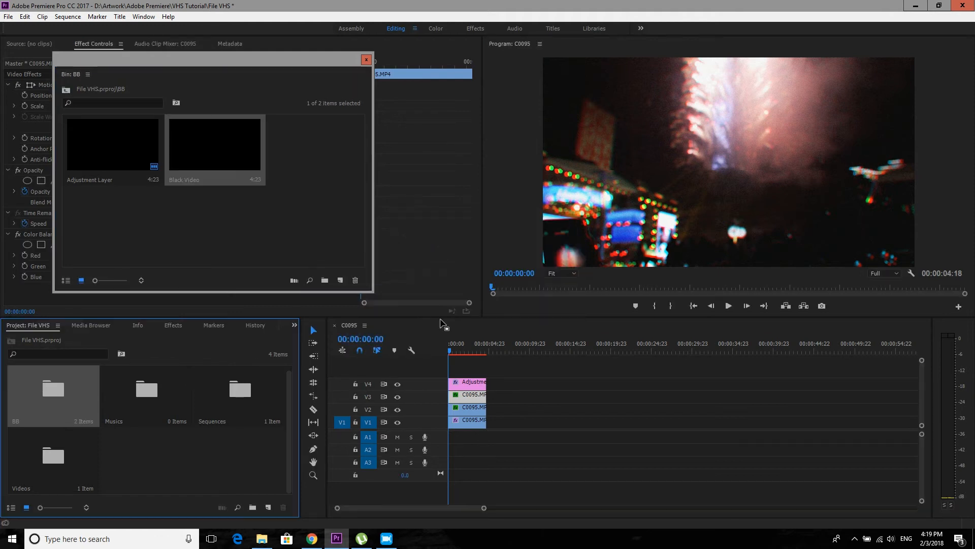
- Place the Black Video on V5 at the sequence start and trim its end to match the clips below
click(246, 210)
drag(213, 148, 451, 366)
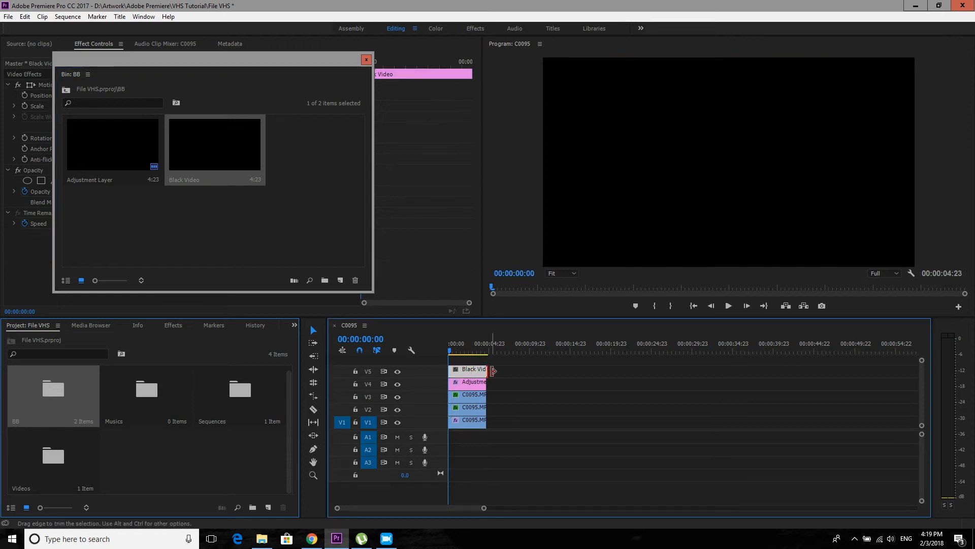
click(366, 60)
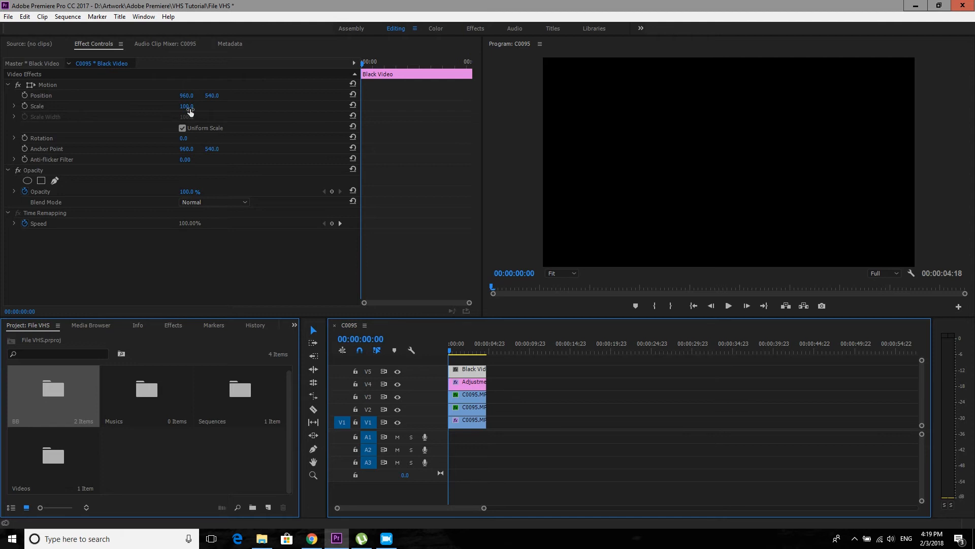
- Set the horizontal position of the black video on V5 to 2720 and reopen the BB bin
click(188, 94)
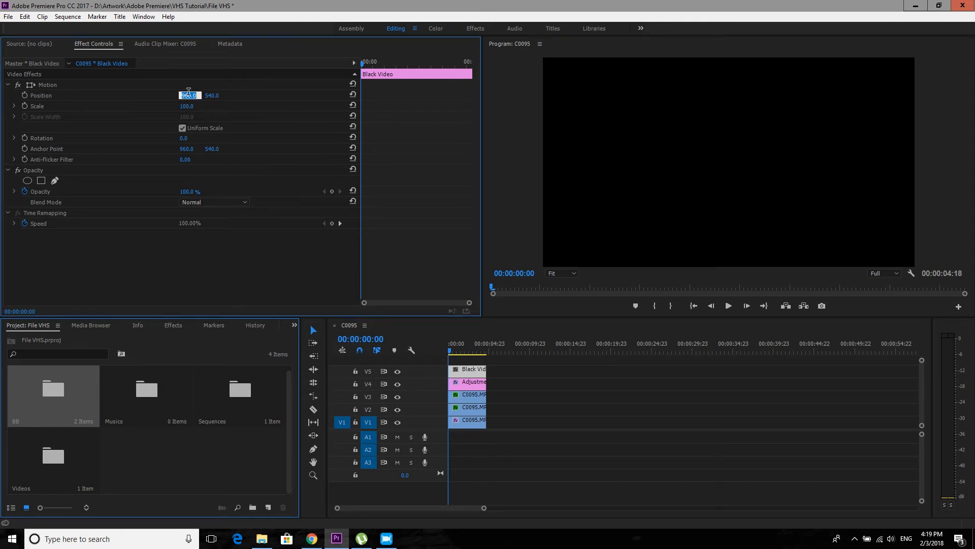
text(2720)
key(Return)
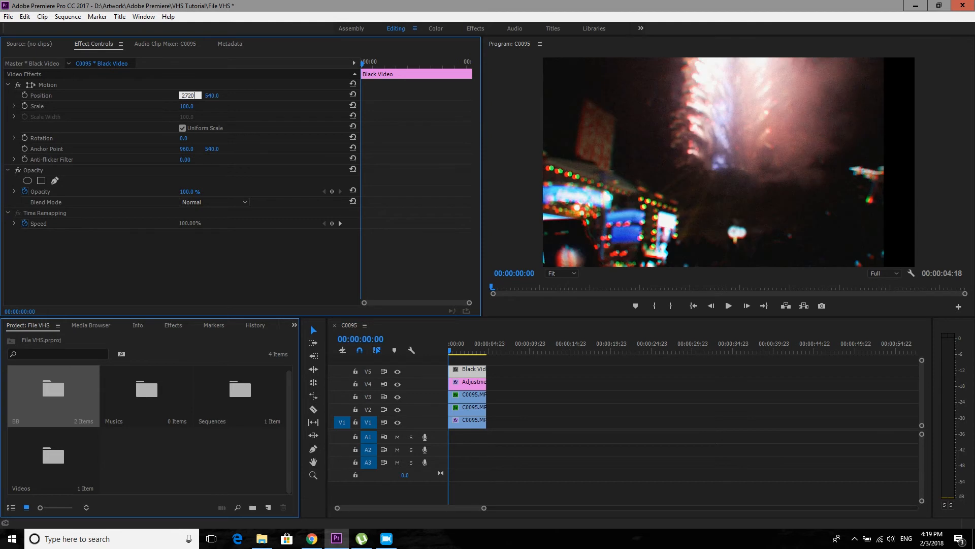
double_click(61, 394)
right_click(218, 203)
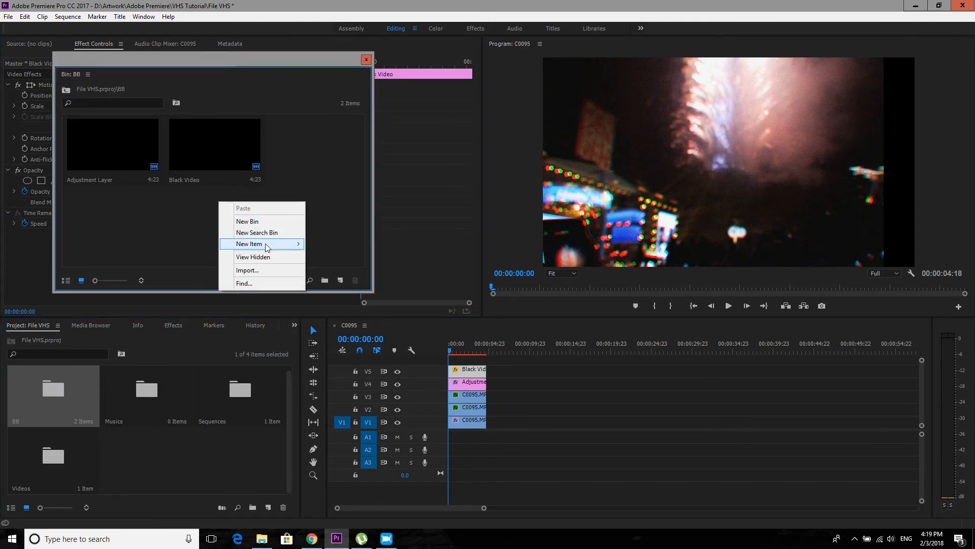
mouse_move(266, 245)
click(341, 289)
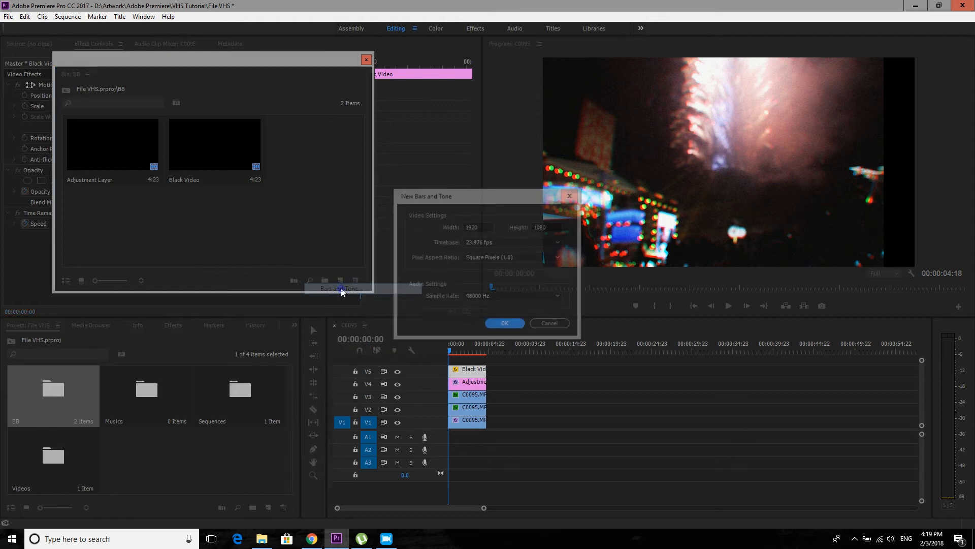
click(550, 323)
- Create a second 1920 x 1080 Black Video in the BB bin and place it on V6 at the sequence start
right_click(244, 215)
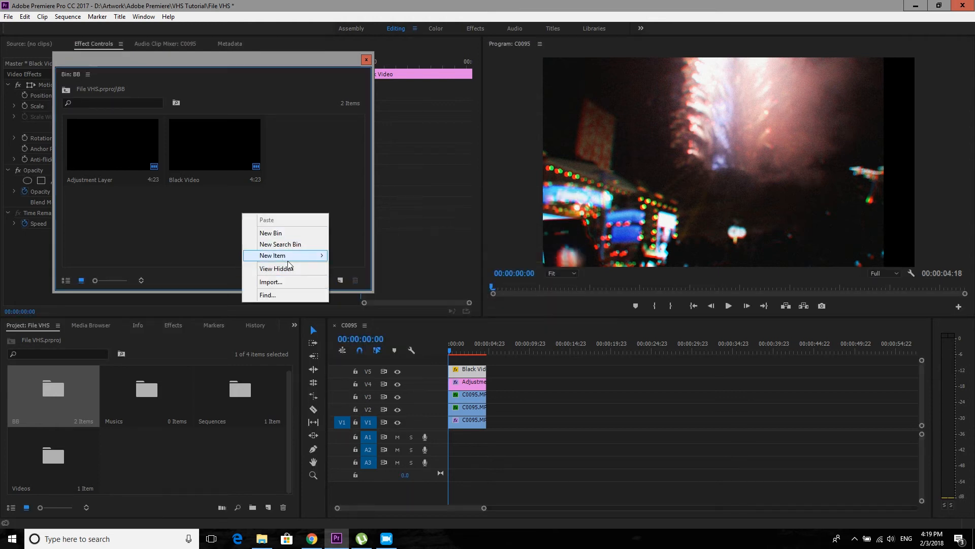
mouse_move(288, 259)
click(345, 303)
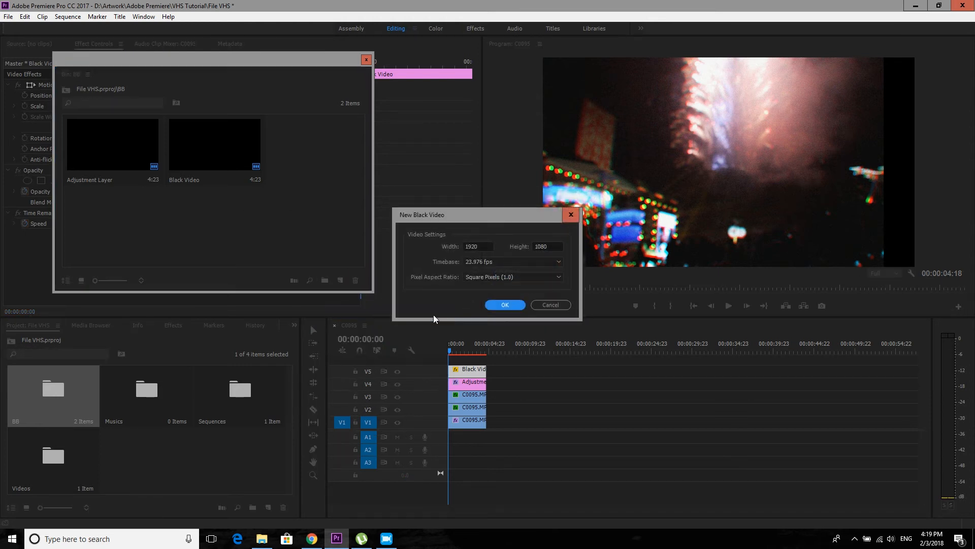
click(504, 305)
drag(308, 150, 452, 363)
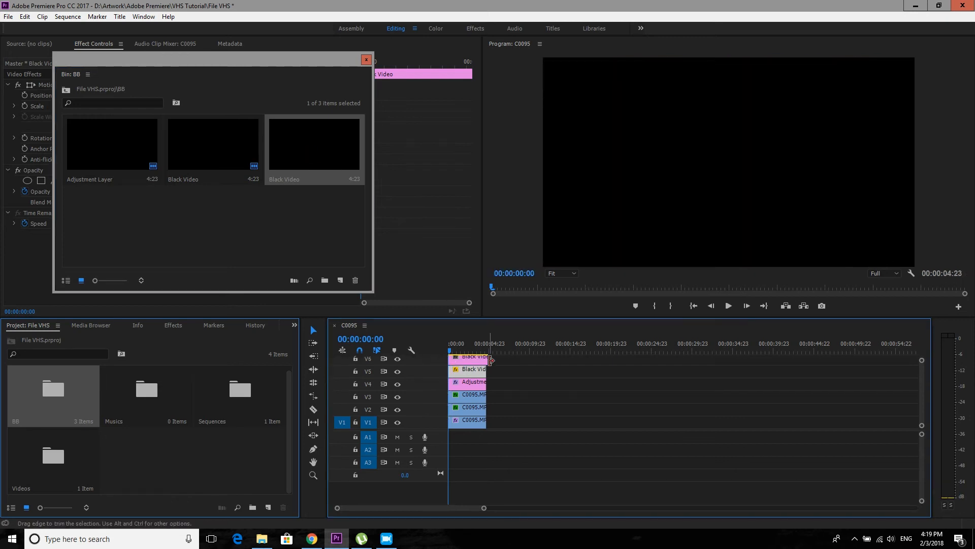
click(365, 60)
- Set the horizontal position of the black video on V6 to -800
click(186, 96)
text(-800)
key(Return)
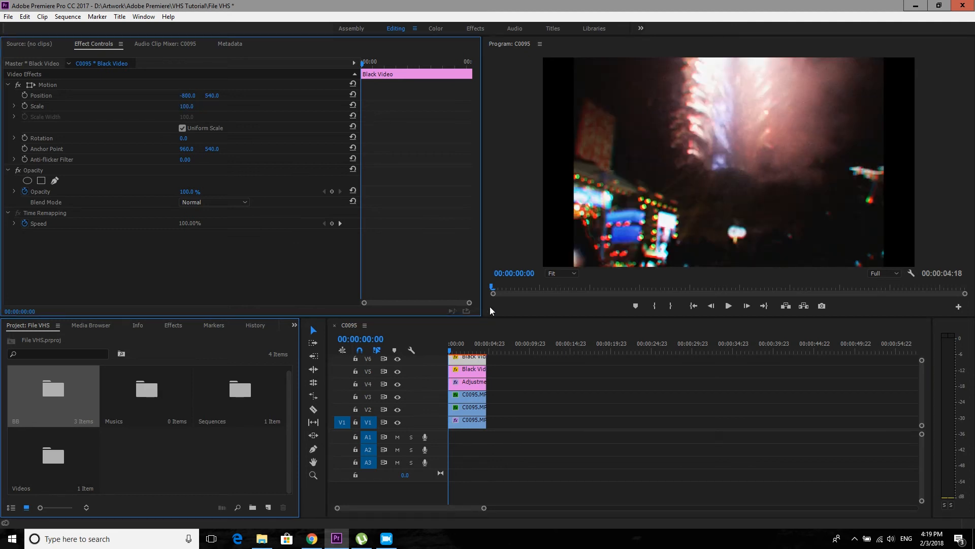
- Move both black videos up one track, to V6 and V7, so that V5 is free
click(450, 350)
mouse_move(450, 350)
mouse_down()
mouse_move(461, 359)
mouse_move(449, 358)
mouse_up()
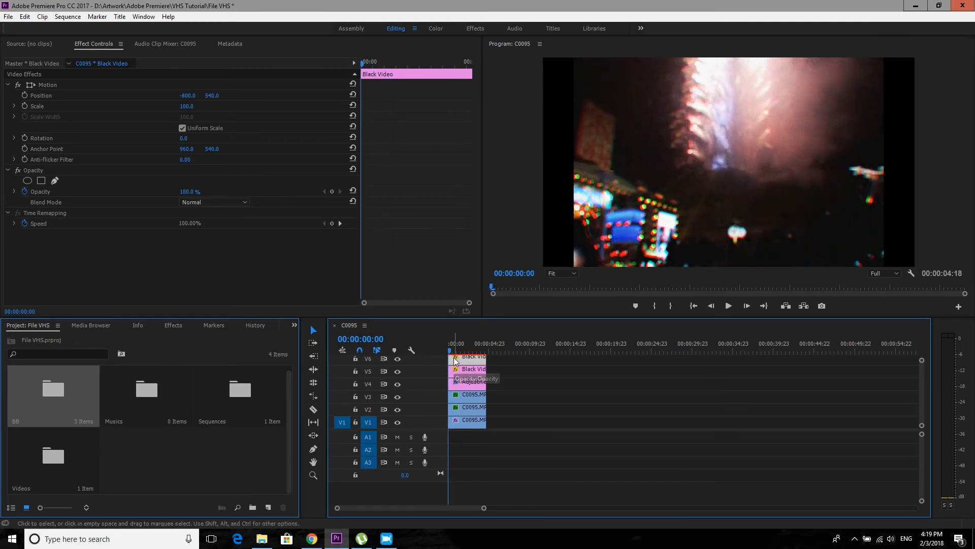
drag(505, 358, 471, 359)
click(505, 370)
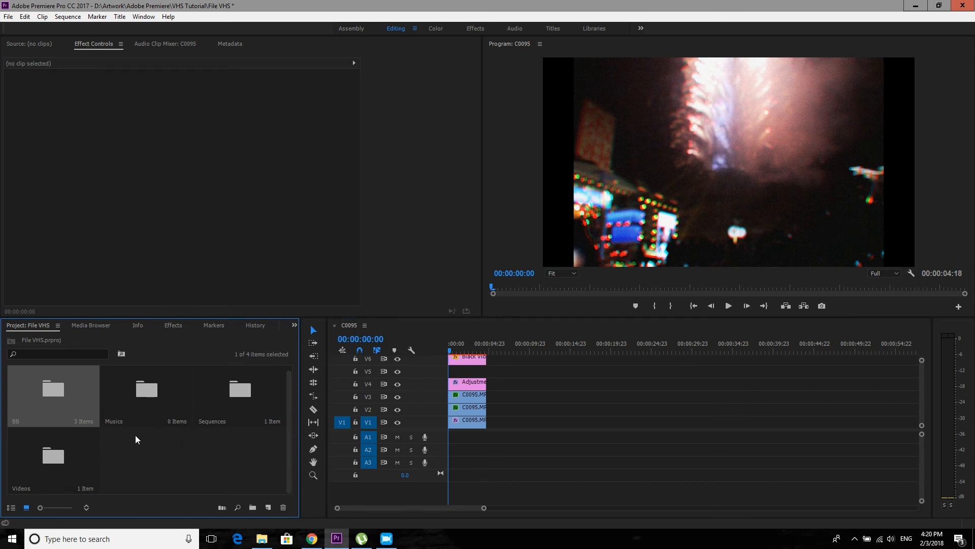
- Import the Super 8 Grain video from the File Explorer folder into the project's Videos bin
double_click(71, 444)
click(262, 538)
drag(423, 256, 122, 231)
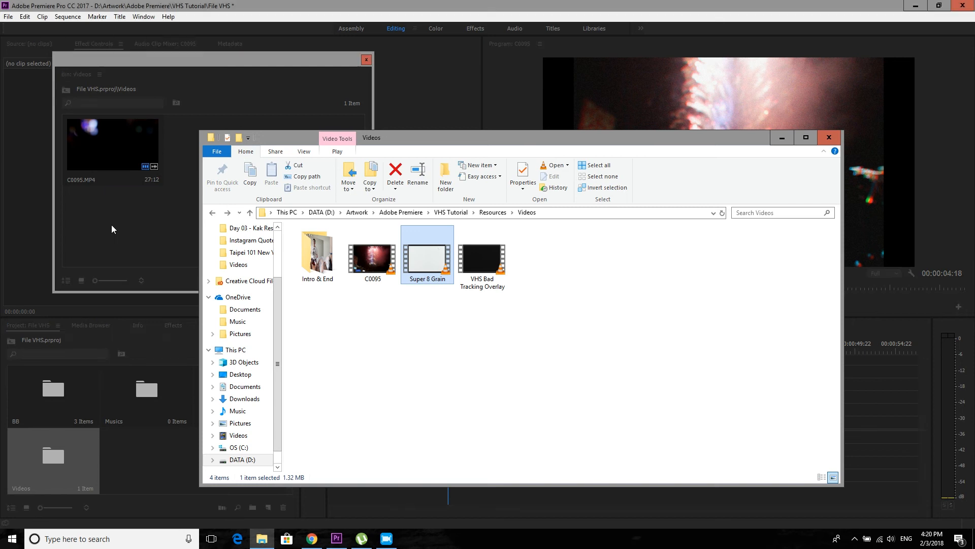
click(121, 227)
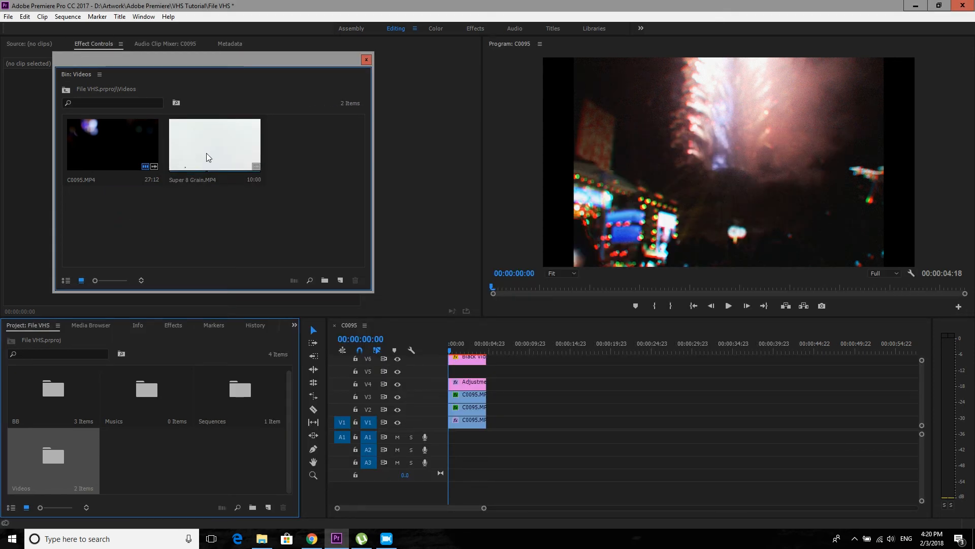
- Place Super 8 Grain.MP4 on V5 at the sequence start, unlink it and delete its audio
drag(206, 159, 473, 368)
right_click(474, 368)
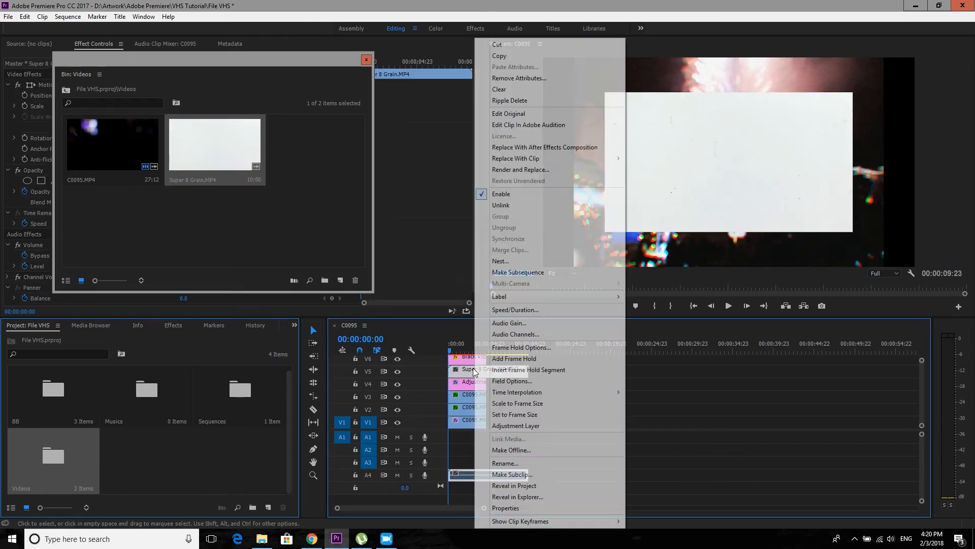
click(501, 205)
key(Delete)
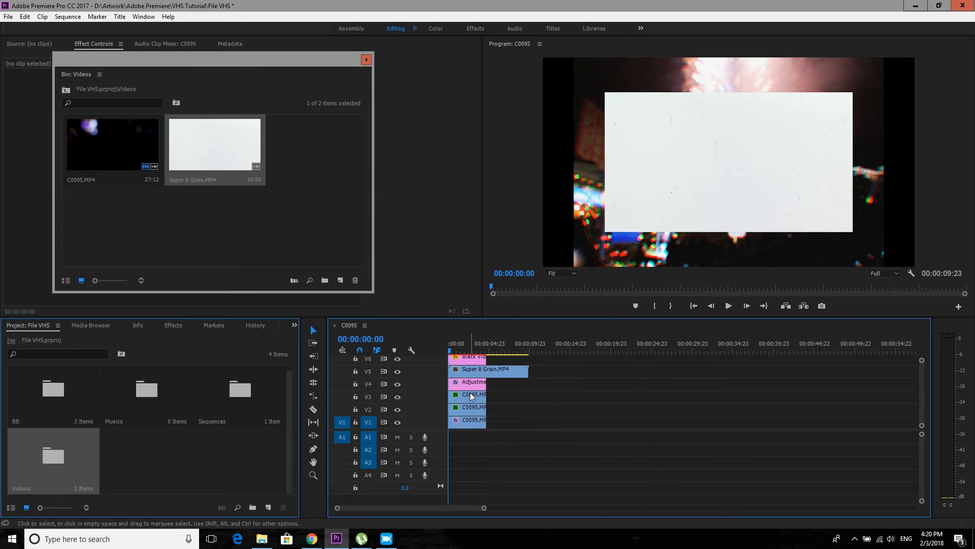
- Scale the Super 8 Grain clip on V5 to 156
click(470, 371)
click(367, 60)
click(185, 105)
drag(185, 105, 212, 105)
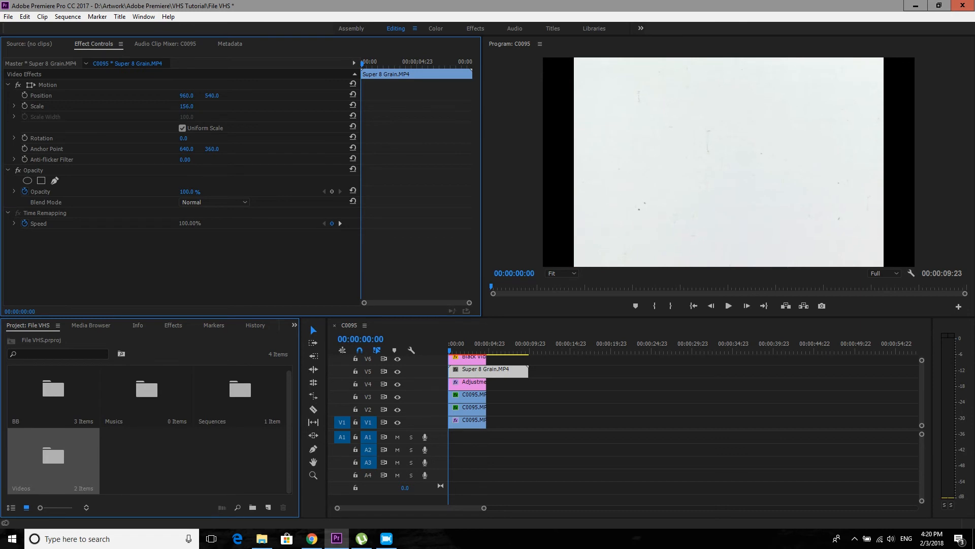
- Change the blend mode of the Super 8 Grain clip to Darken
click(208, 202)
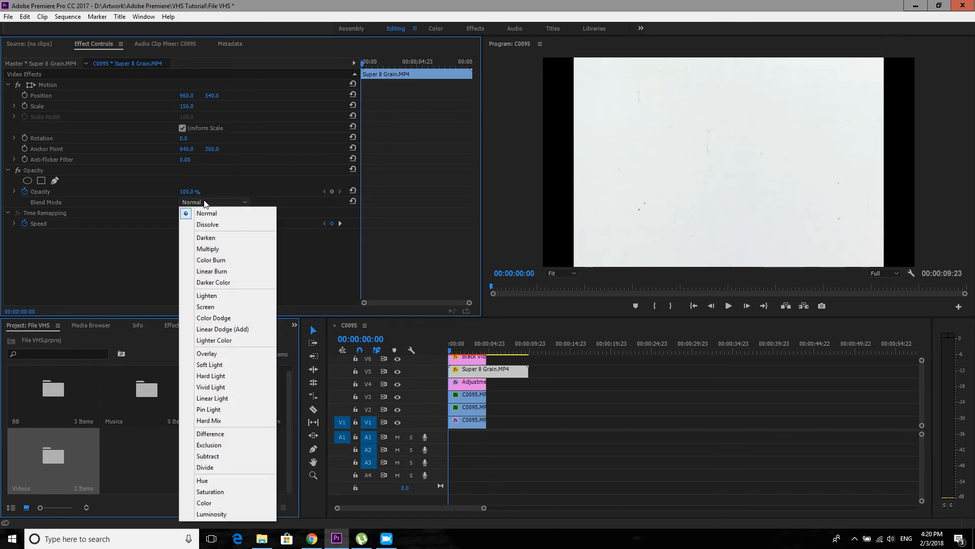
click(213, 239)
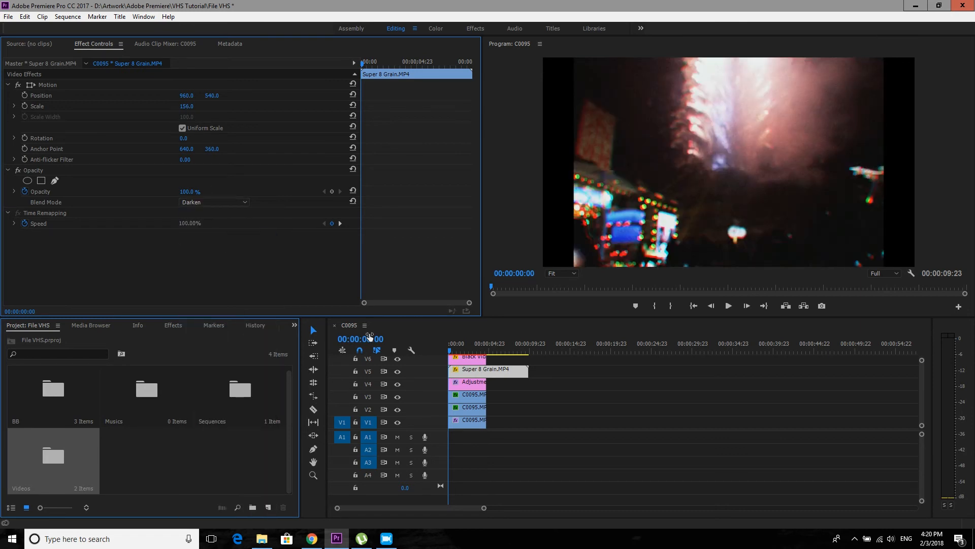
mouse_move(450, 347)
mouse_down()
mouse_move(469, 359)
mouse_move(449, 359)
mouse_up()
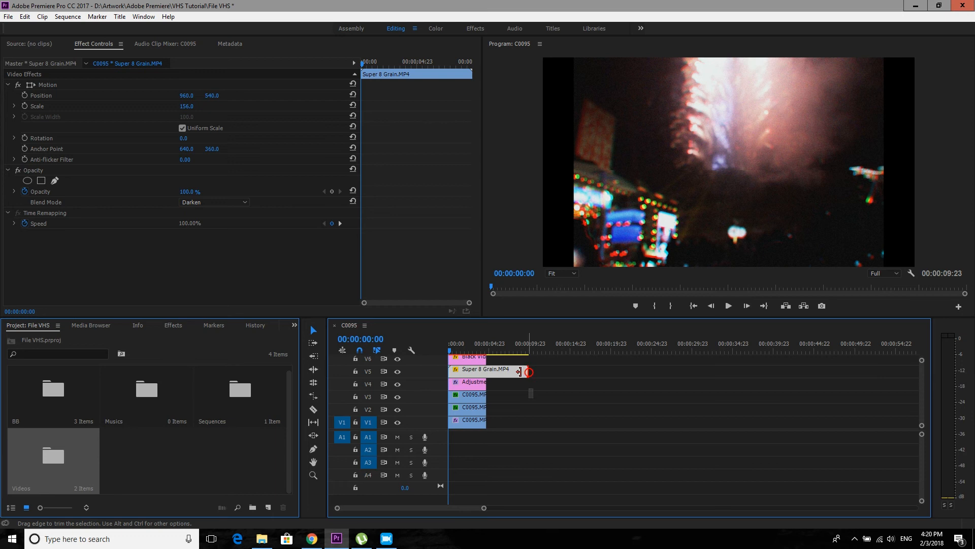
- Trim the end of the Super 8 Grain clip to match the other clips, then preview it and return to the sequence start
drag(528, 371, 487, 372)
click(512, 377)
click(470, 372)
drag(459, 351, 473, 354)
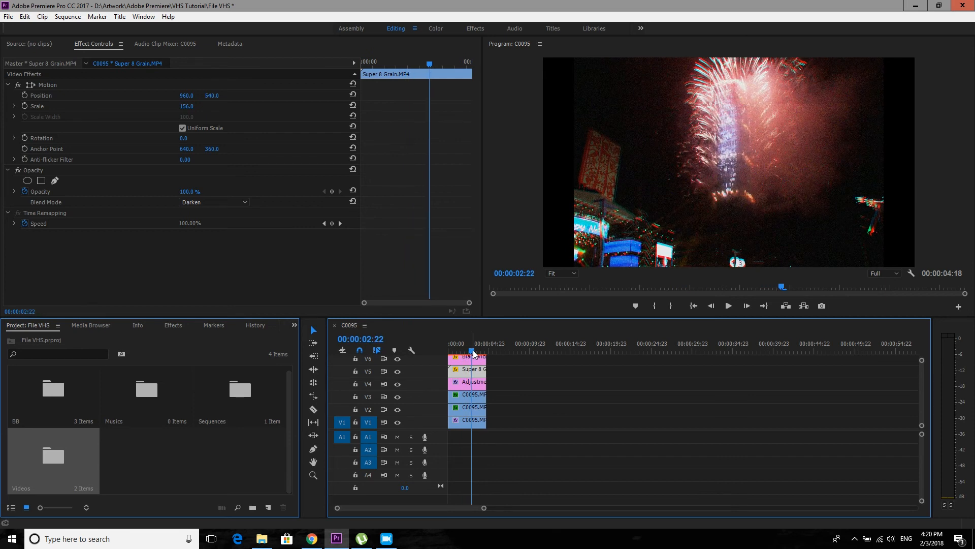
drag(475, 354, 446, 351)
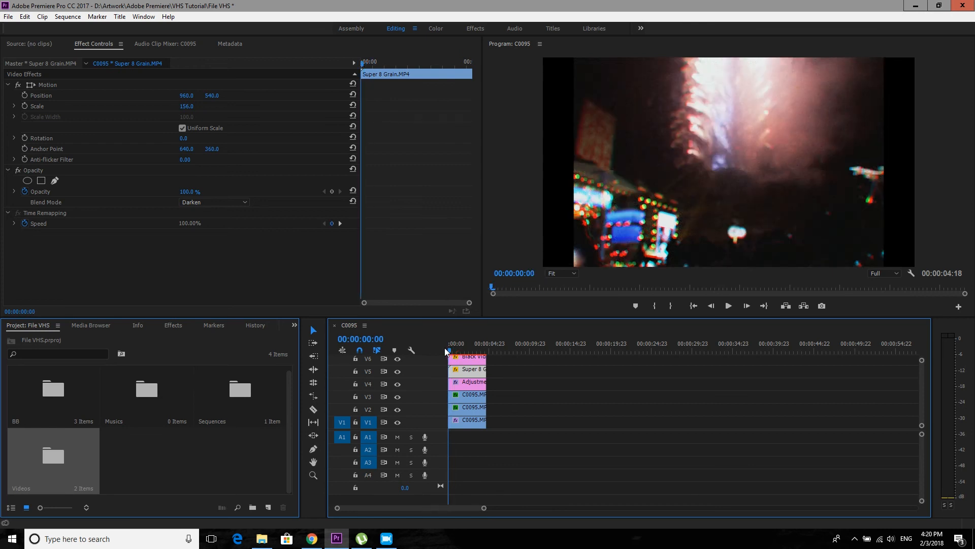
- Import the VHS Bad Tracking Overlay video from the File Explorer folder into the Videos bin
click(248, 452)
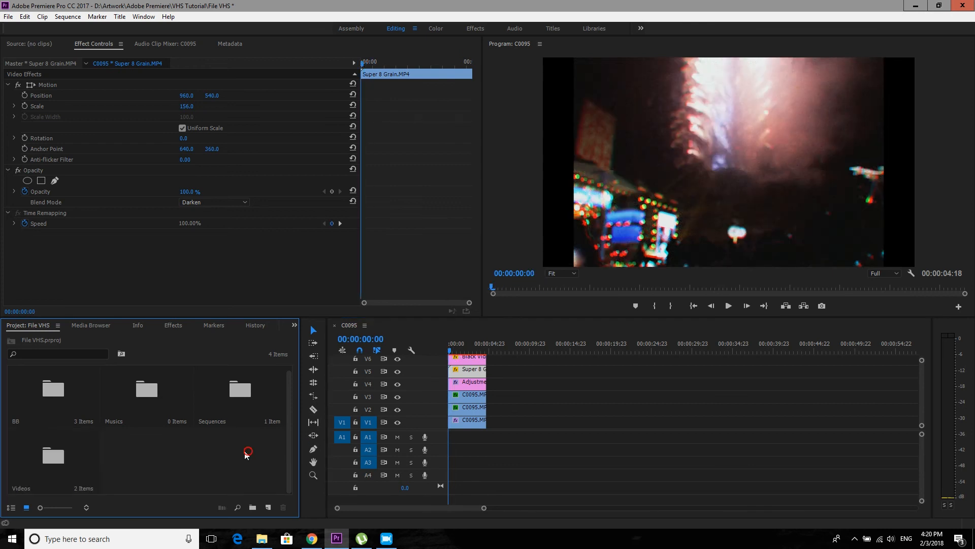
double_click(64, 460)
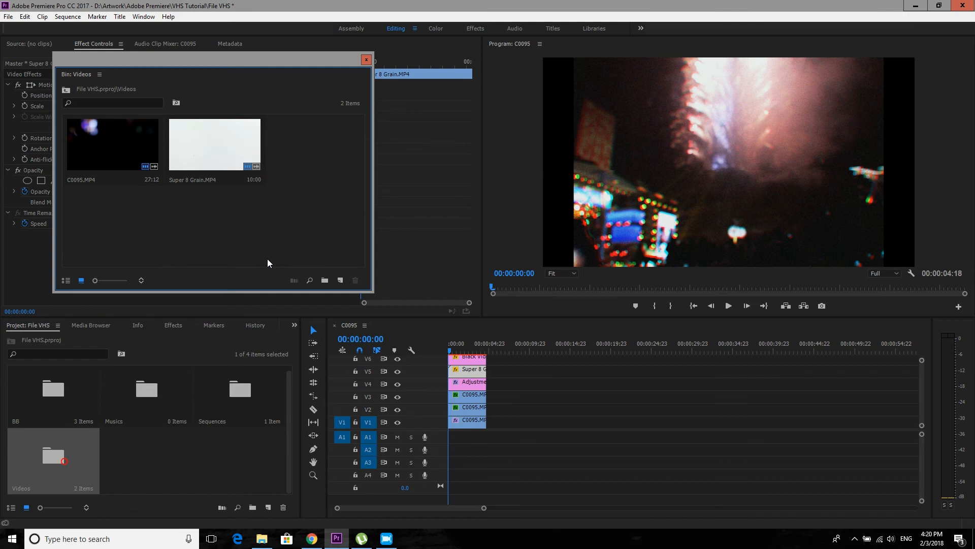
click(261, 538)
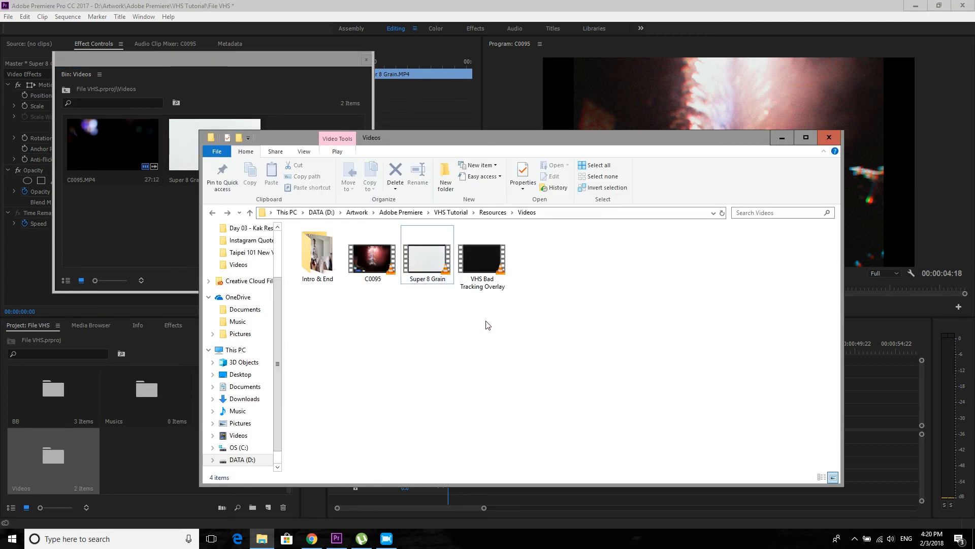
drag(484, 272, 148, 246)
click(152, 245)
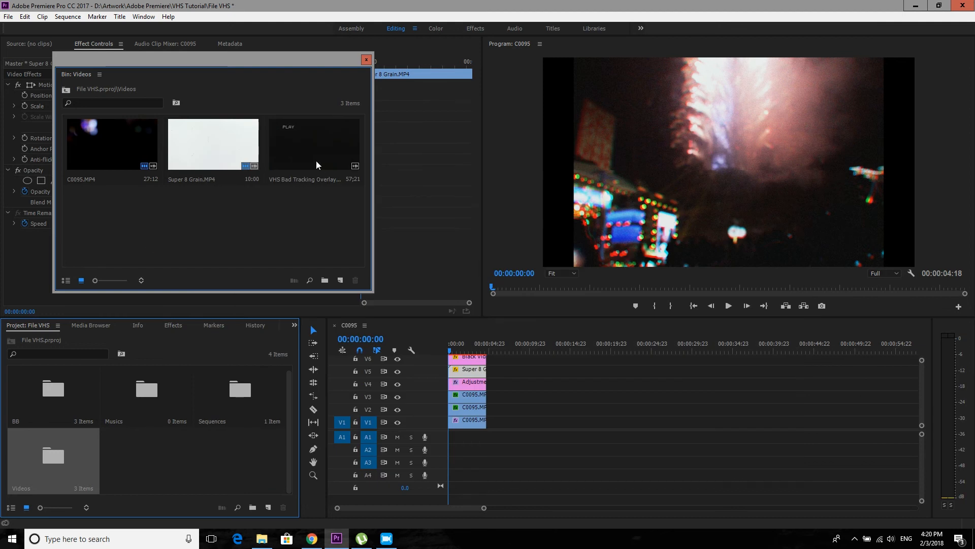
- Place the VHS Bad Tracking Overlay on V4 after the existing clips, unlink it and delete its audio
drag(311, 157, 513, 385)
right_click(522, 382)
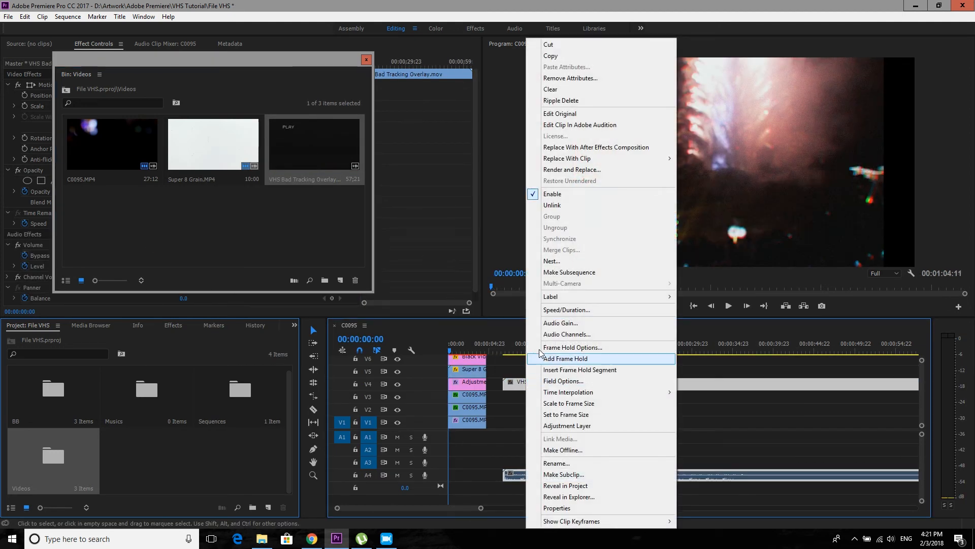
click(554, 206)
click(533, 475)
key(Delete)
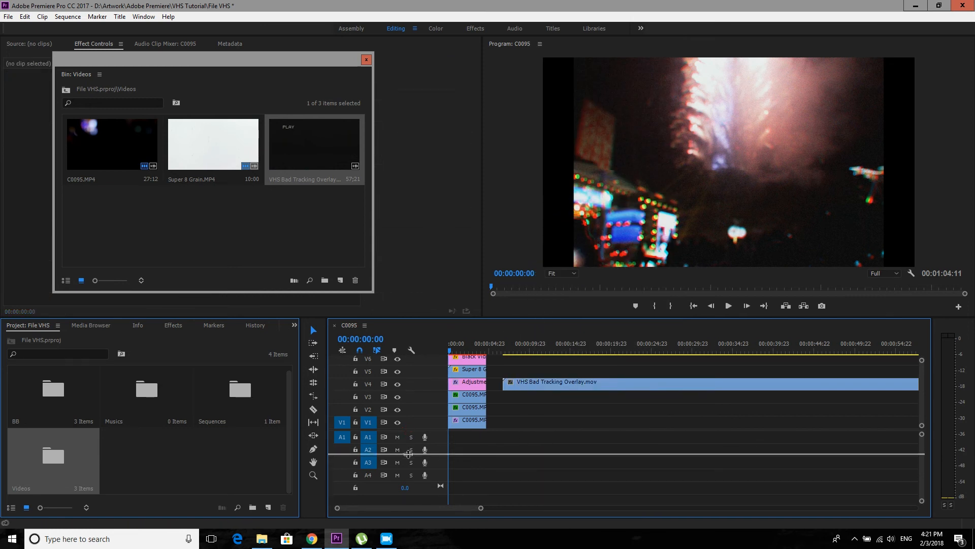
- Move the VHS Bad Tracking Overlay clip to V8 at the sequence start, above all other clips
scroll(460, 437, up, 2)
drag(541, 410, 483, 362)
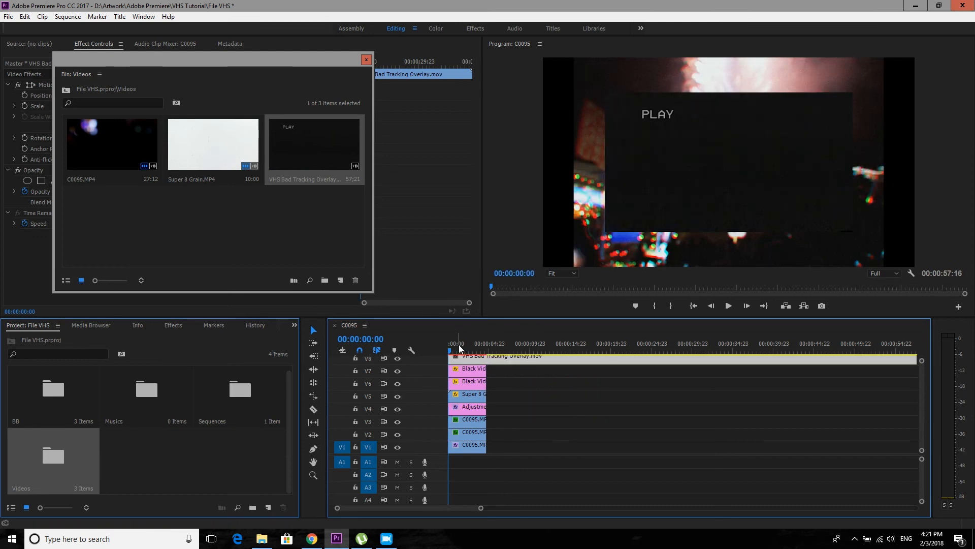
click(367, 61)
- Scale the VHS Bad Tracking Overlay clip to 151 and lower its opacity to 49.8 %
drag(187, 106, 213, 106)
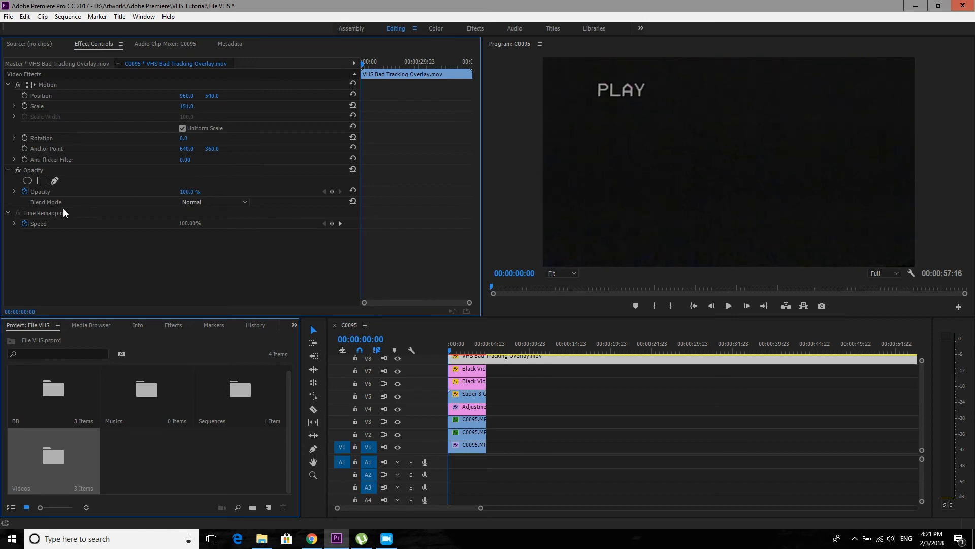
click(14, 192)
click(345, 218)
drag(345, 217, 186, 229)
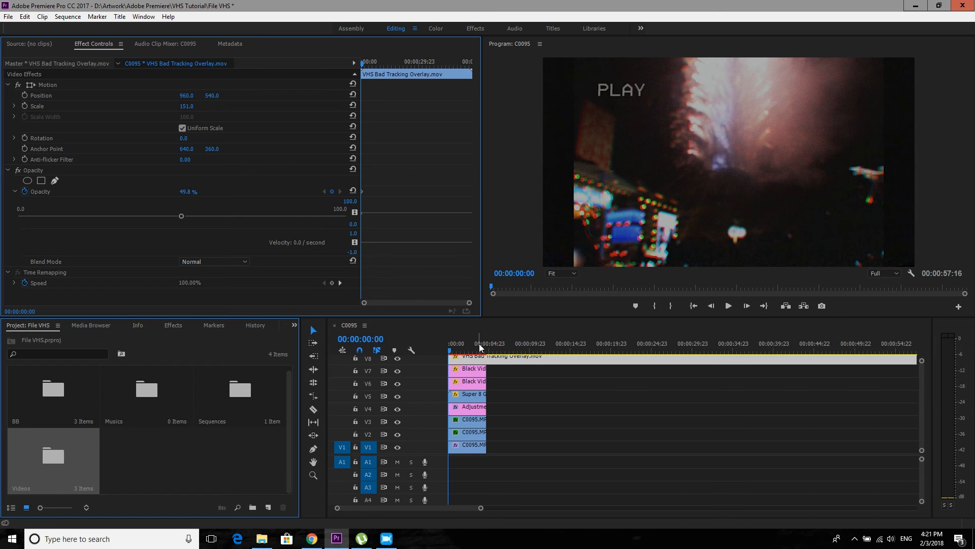
- Split the VHS Bad Tracking Overlay at 00:00:11:23, delete its first part and move the remainder to the sequence start
click(449, 351)
key(space)
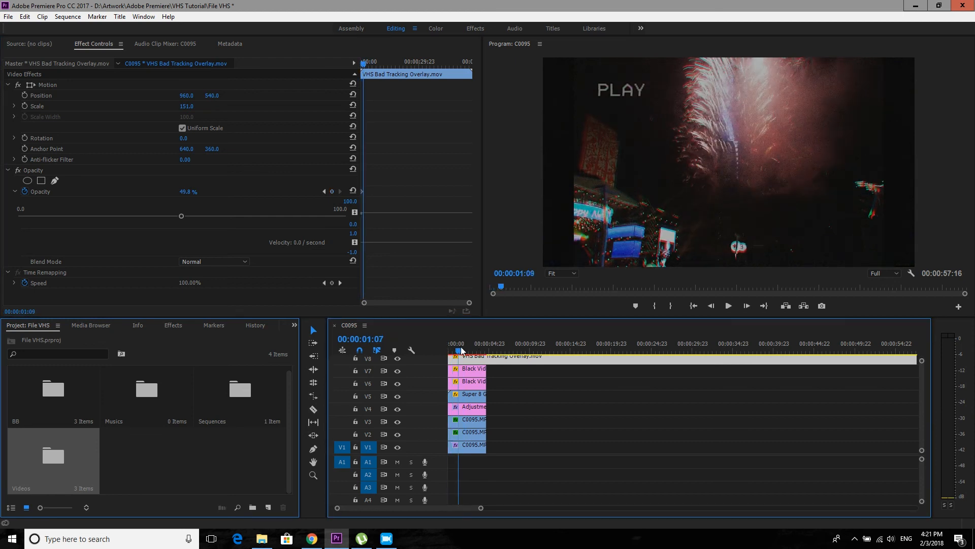
drag(513, 355, 547, 357)
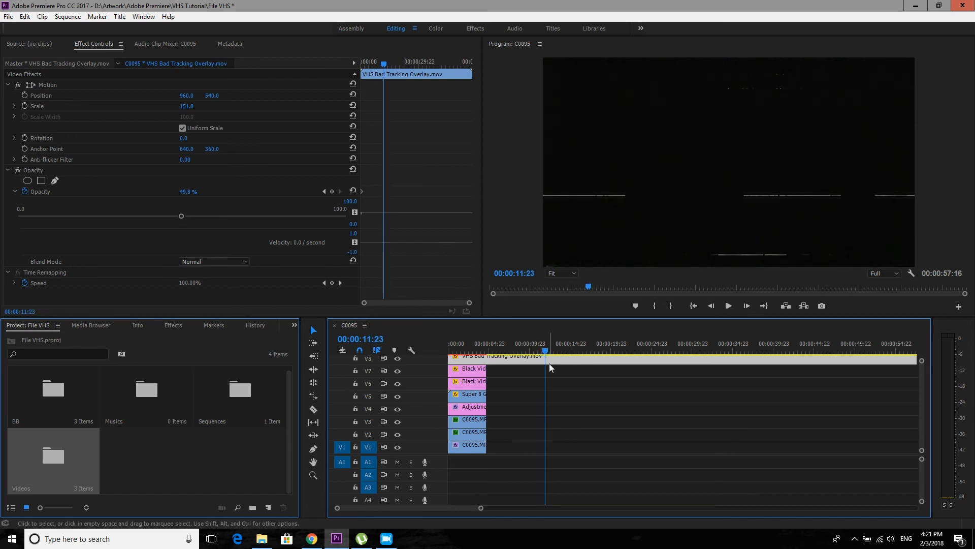
key(ctrl+k)
key(Delete)
drag(582, 361, 481, 360)
- Cut the VHS Bad Tracking Overlay at 00:00:04:18, where the other clips end, and delete the excess
key(Up)
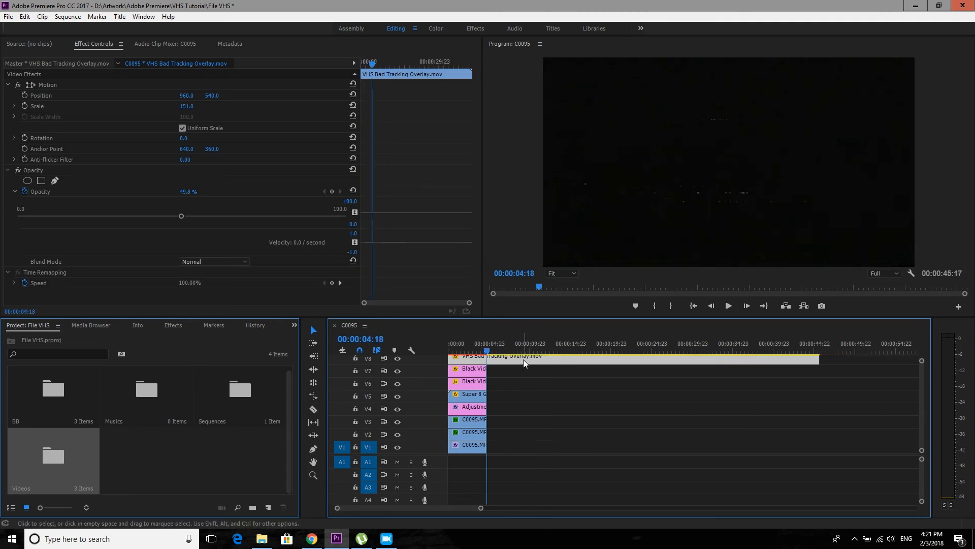
key(ctrl+k)
click(550, 359)
key(Delete)
drag(474, 343, 447, 346)
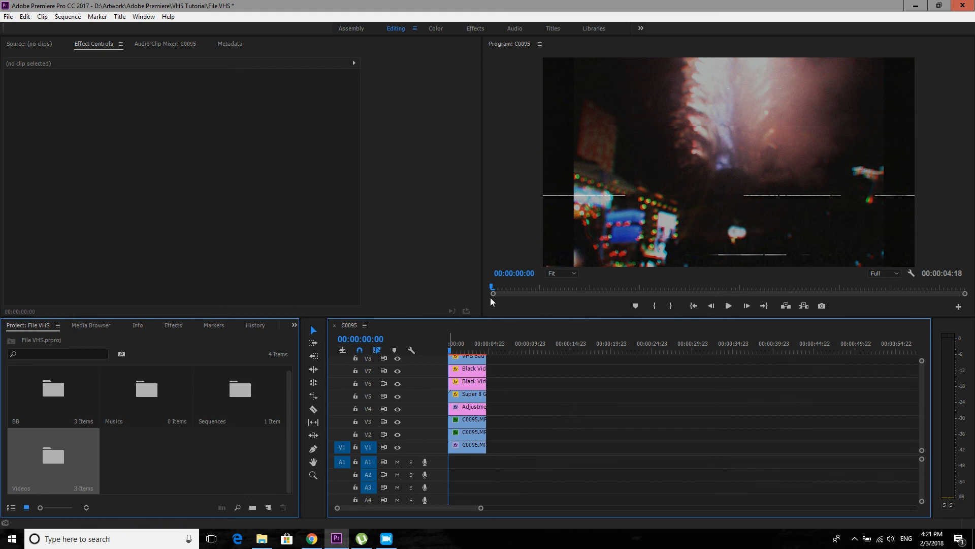
- Rearrange the upper tracks so the VHS Bad Tracking Overlay sits on V6 beneath the Black Video clips on V7 and V8
mouse_move(471, 357)
mouse_down()
mouse_move(516, 394)
mouse_move(470, 376)
mouse_move(470, 364)
mouse_up()
click(516, 397)
drag(516, 396, 520, 386)
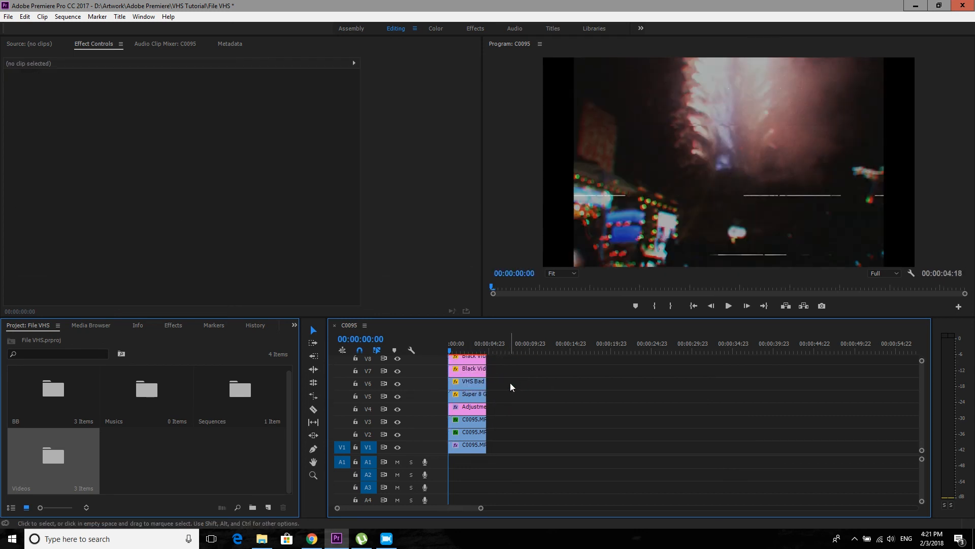
- Render the sequence preview and play the finished VHS effect from the start
key(Return)
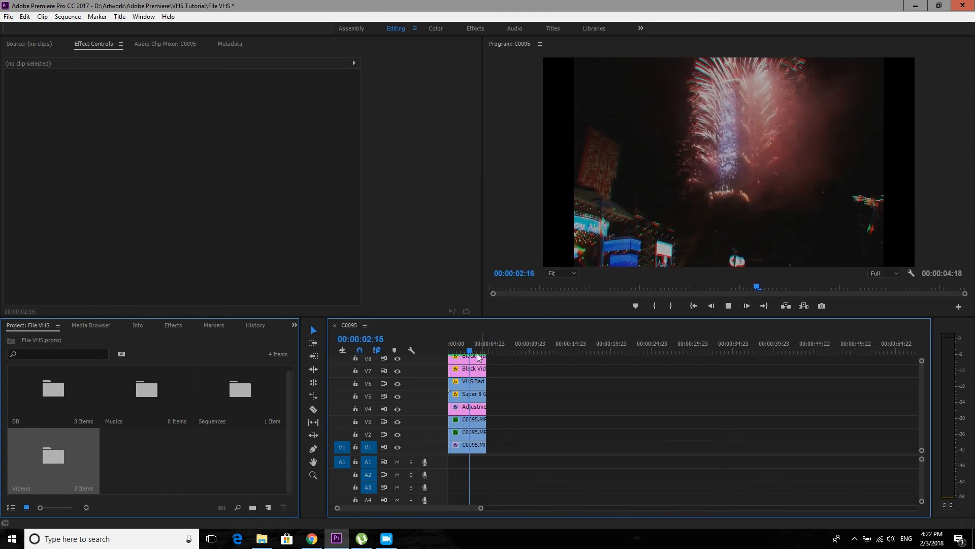
drag(456, 349, 441, 348)
key(space)
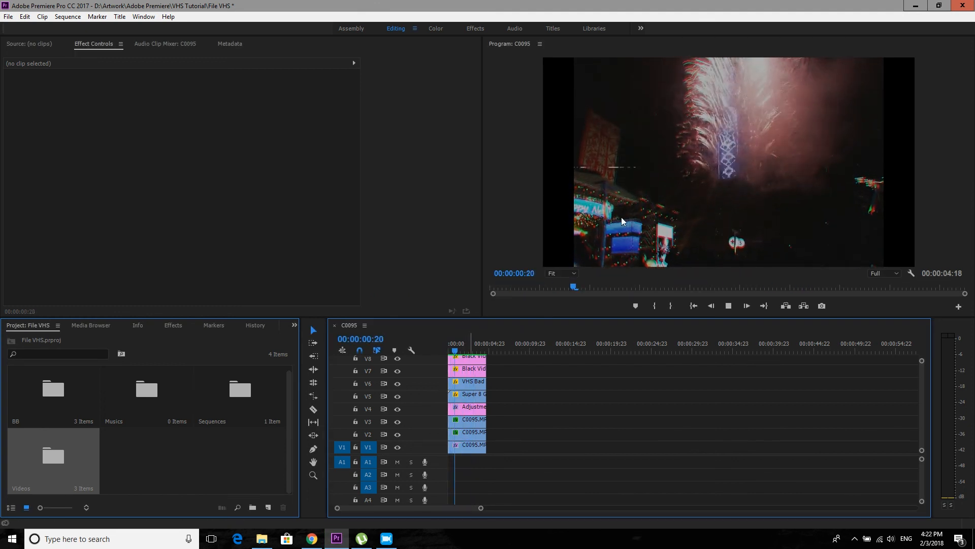